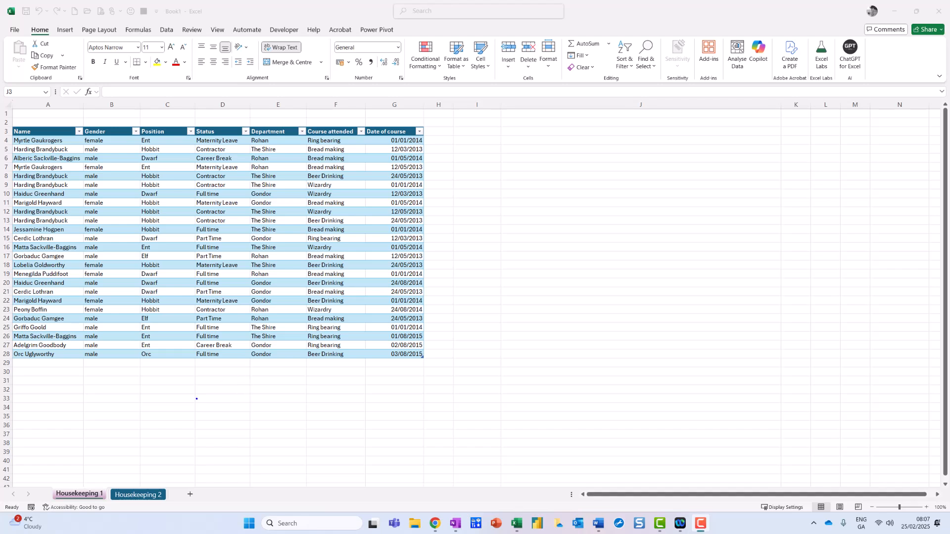
Add a new worksheet directly after Housekeeping 1 and rename it "My New worksheet"
mouse_move(195, 404)
left_mouse_down()
mouse_move(187, 462)
mouse_move(159, 481)
mouse_move(208, 516)
mouse_move(187, 466)
left_mouse_up()
key("Escape")
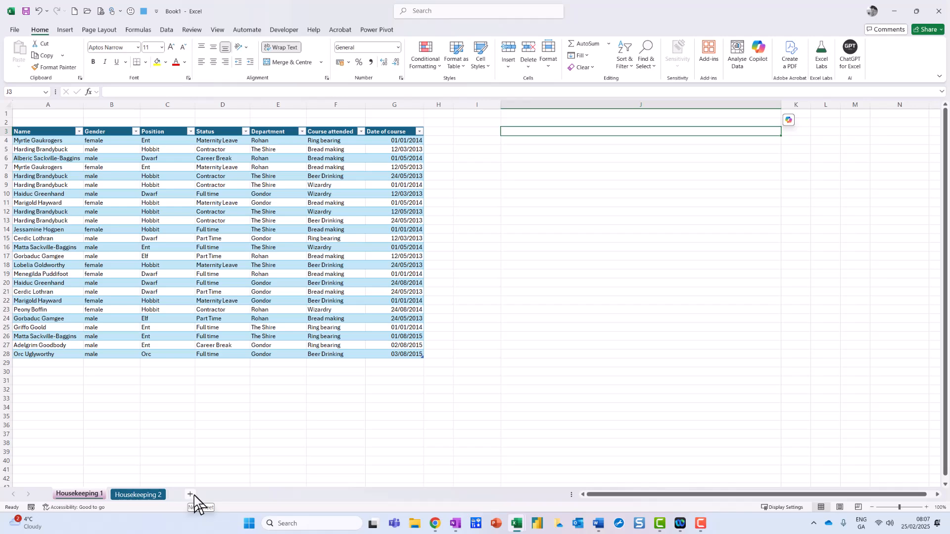
left_click(191, 495)
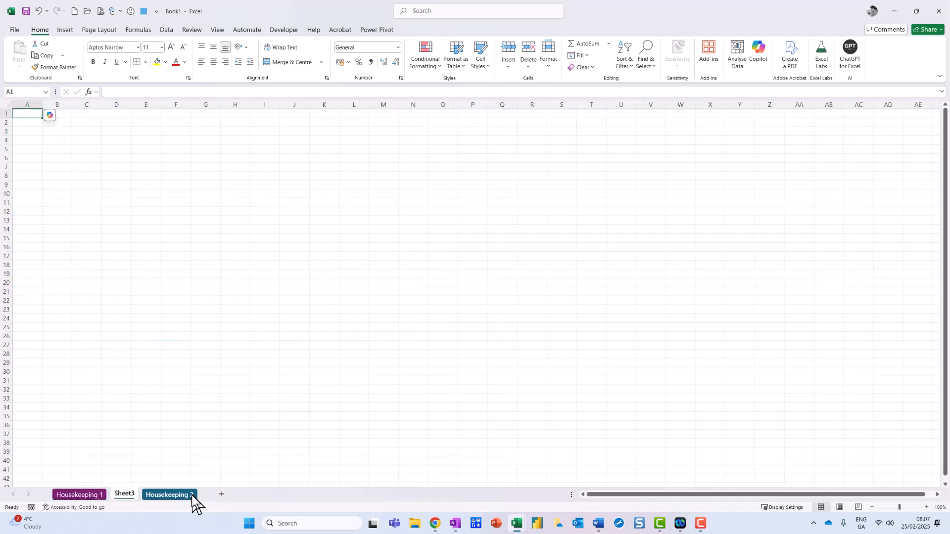
double_click(130, 495)
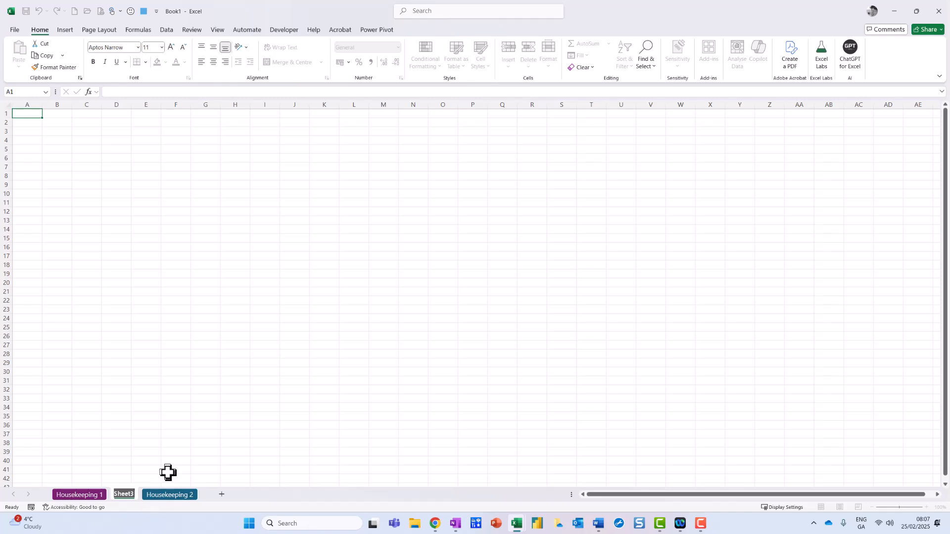
type("My New worksheet")
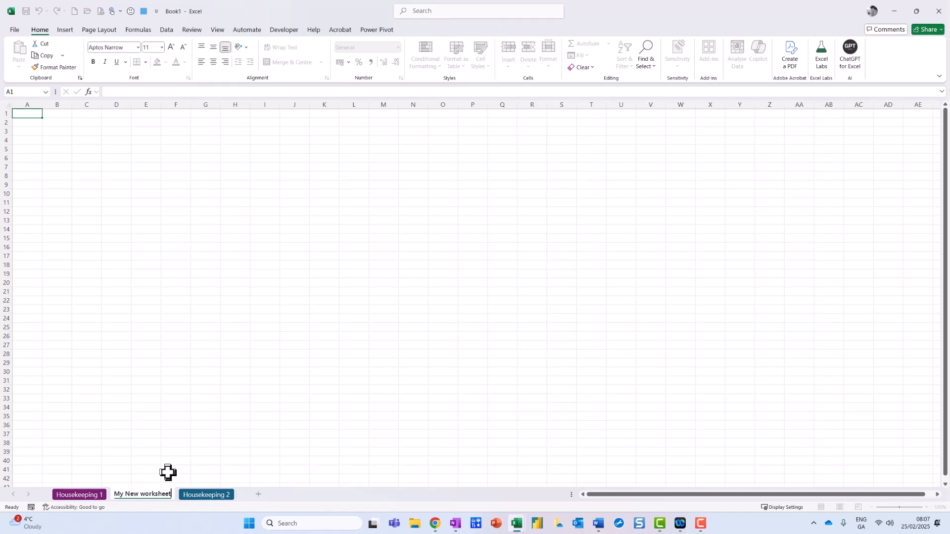
key("Return")
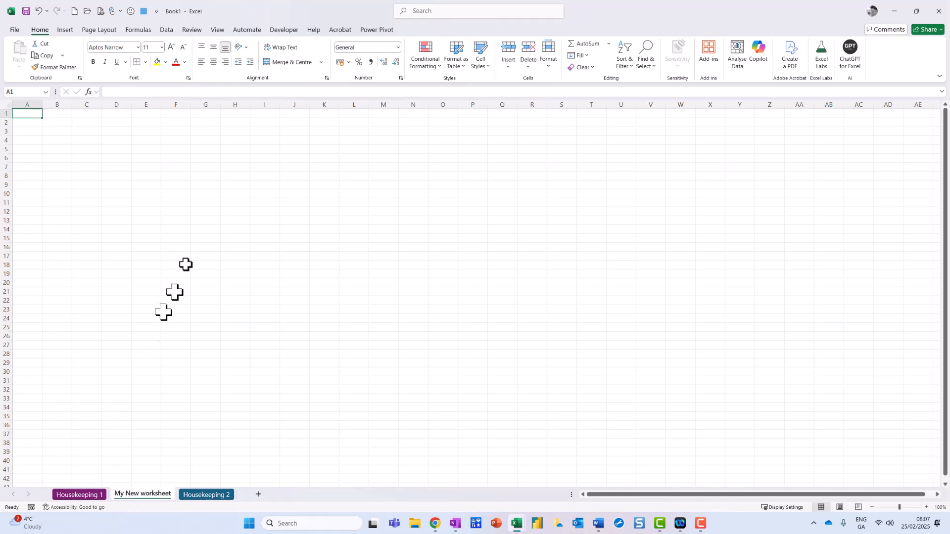
Enter Monday in cell G7 and fill the weekday series down to cell G16
left_click(216, 167)
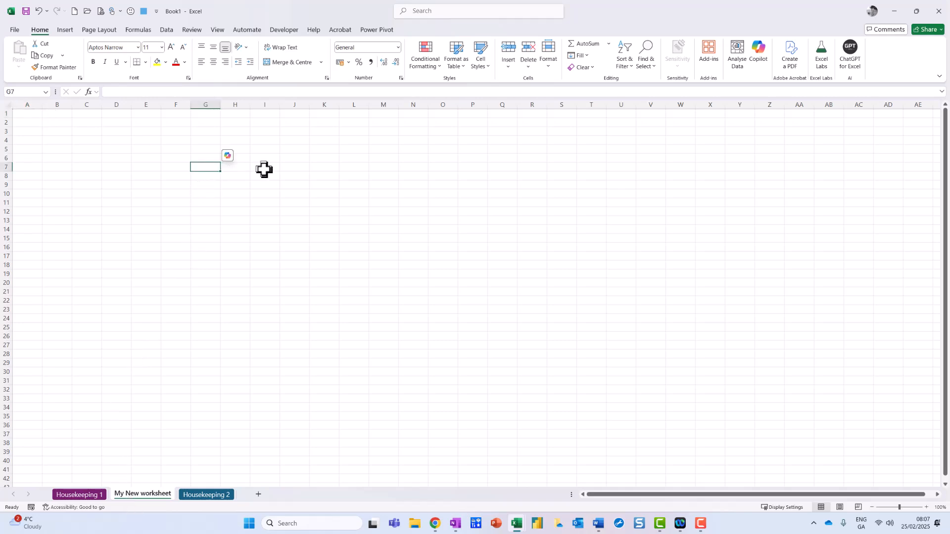
type("Modany")
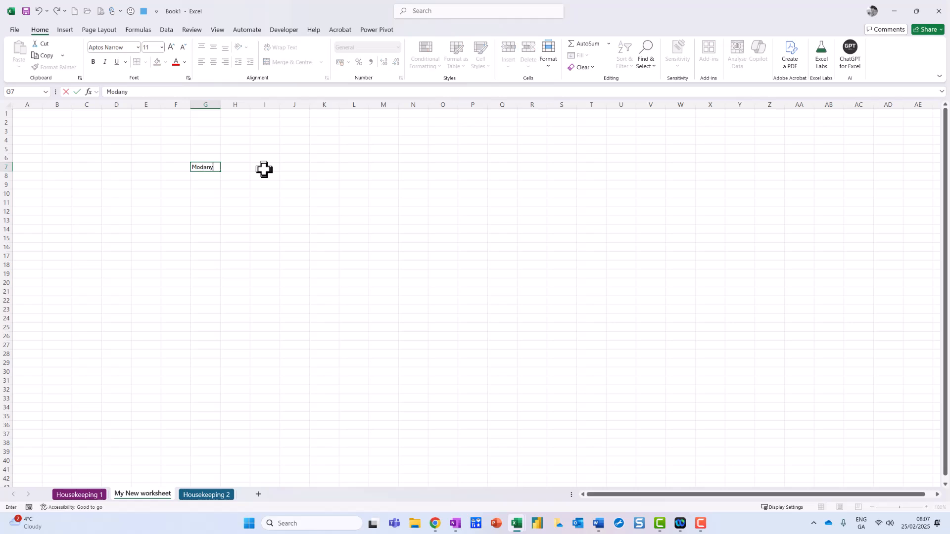
key("BackSpace")
key("BackSpace")
type("nday")
key("Return")
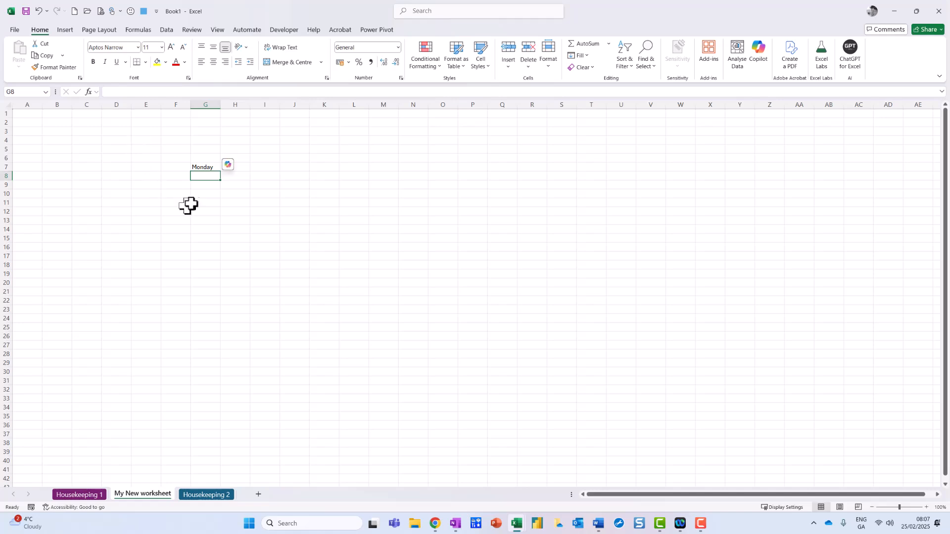
left_click(212, 167)
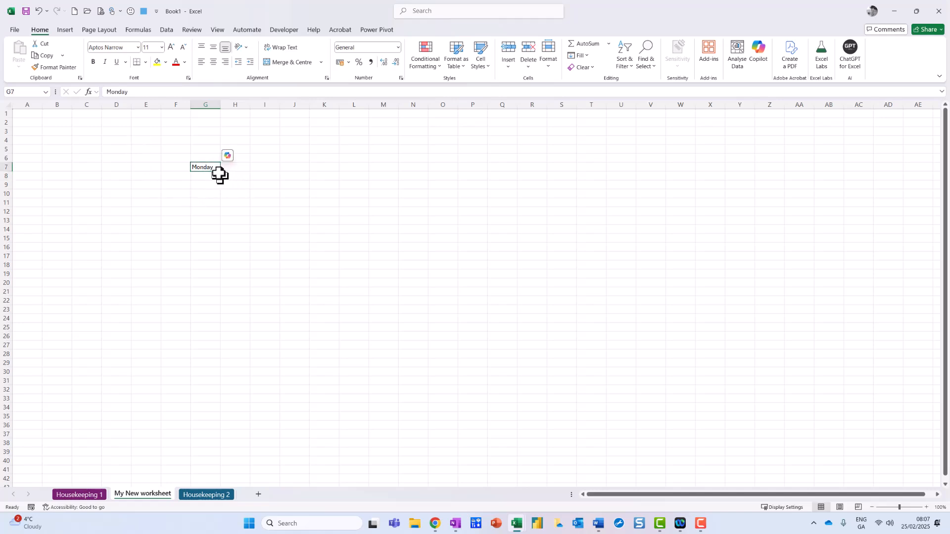
left_click_drag(221, 171, 215, 251)
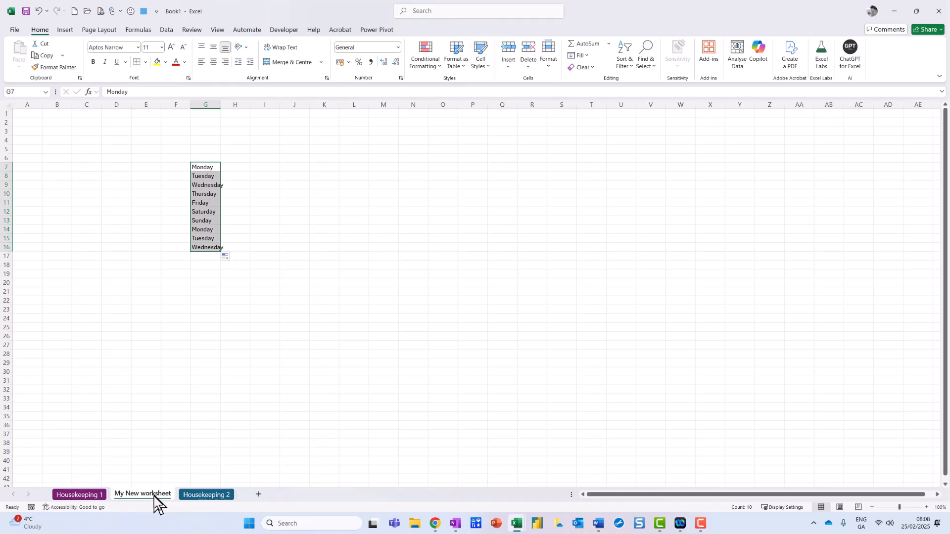
Move the My New worksheet sheet so that it comes after Housekeeping 2
mouse_move(166, 472)
left_mouse_down()
mouse_move(114, 476)
mouse_move(156, 513)
mouse_move(165, 475)
left_mouse_up()
key("Escape")
left_click_drag(151, 497, 254, 500)
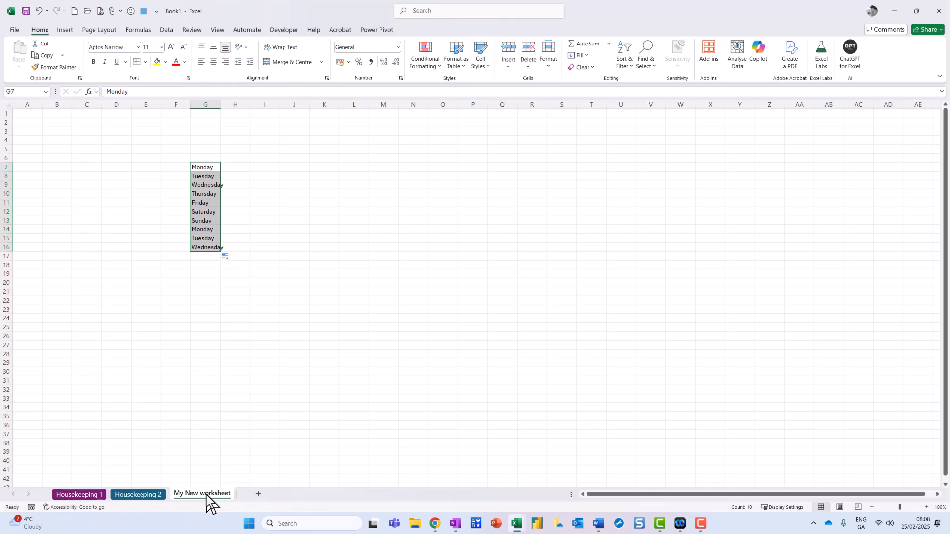
mouse_move(226, 485)
left_mouse_down()
mouse_move(143, 498)
mouse_move(217, 507)
mouse_move(228, 487)
left_mouse_up()
Use Move or Copy to place My New worksheet at the end of Book1 without creating a copy
right_click(204, 496)
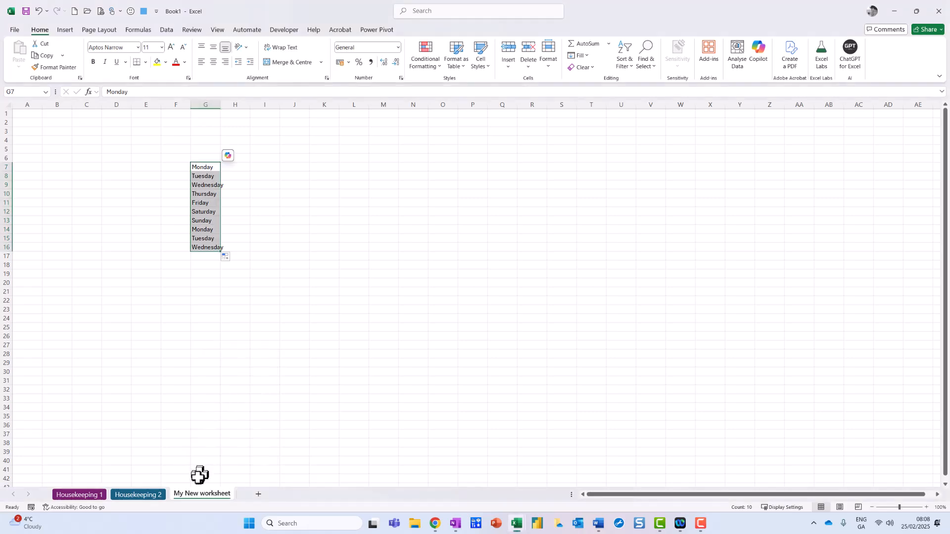
right_click(187, 495)
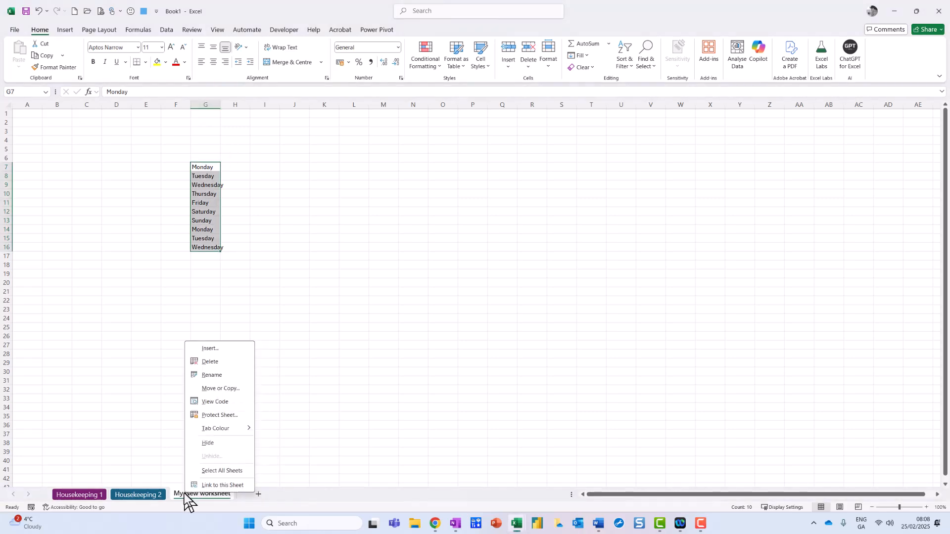
left_click(228, 389)
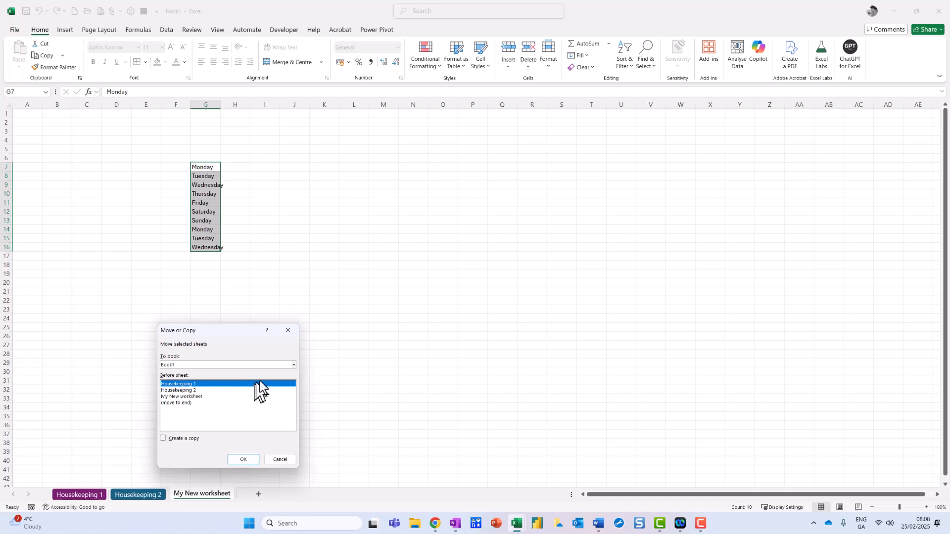
left_click(183, 403)
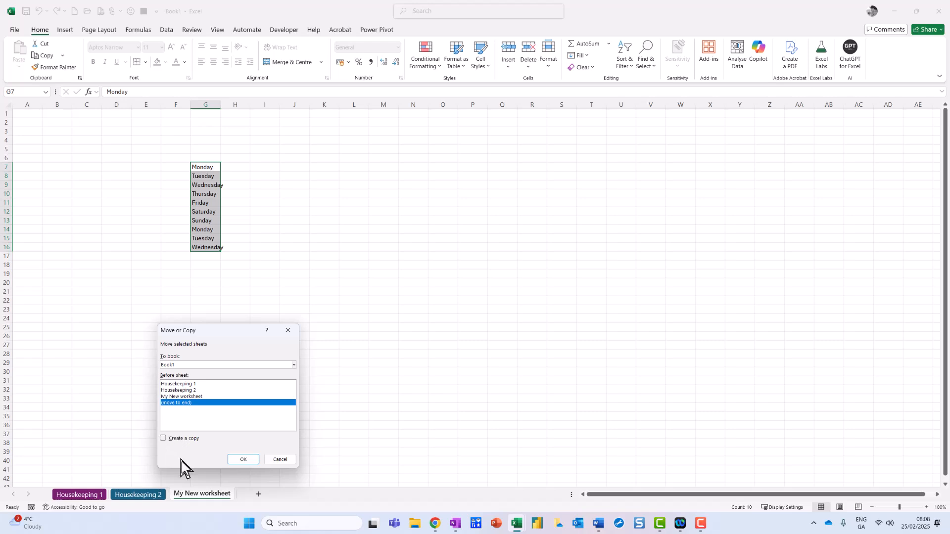
key("ctrl+2")
mouse_move(181, 436)
left_mouse_down()
mouse_move(161, 426)
mouse_move(173, 452)
left_mouse_up()
key("Escape")
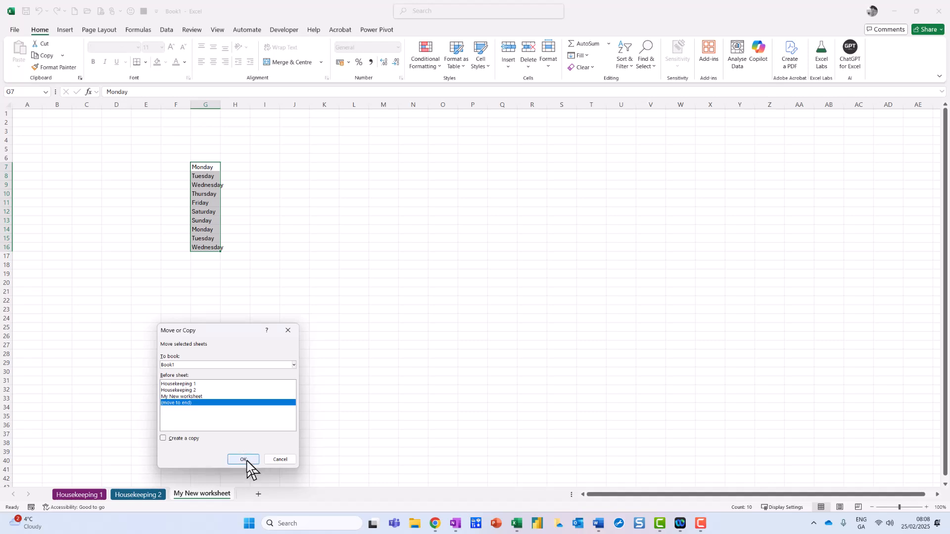
left_click(247, 460)
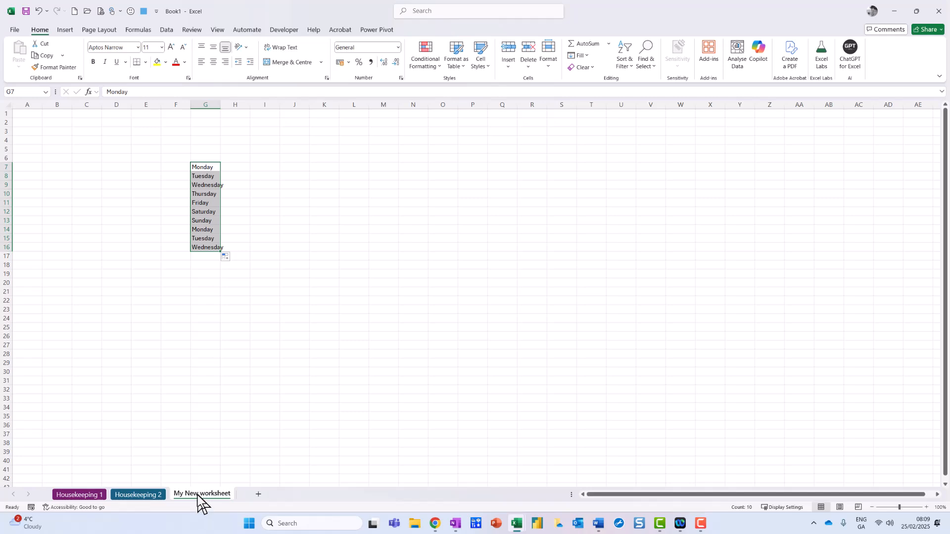
Duplicate My New worksheet in front of Housekeeping 1 and give the copy a dark orange tab colour
key("ctrl")
mouse_move(198, 496)
left_mouse_down()
mouse_move(81, 475)
mouse_move(60, 485)
left_mouse_up()
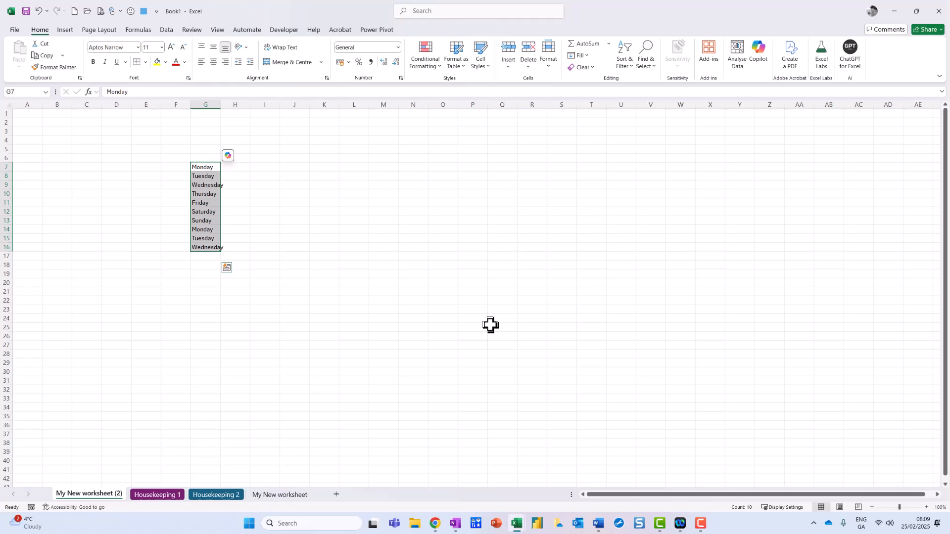
right_click(102, 496)
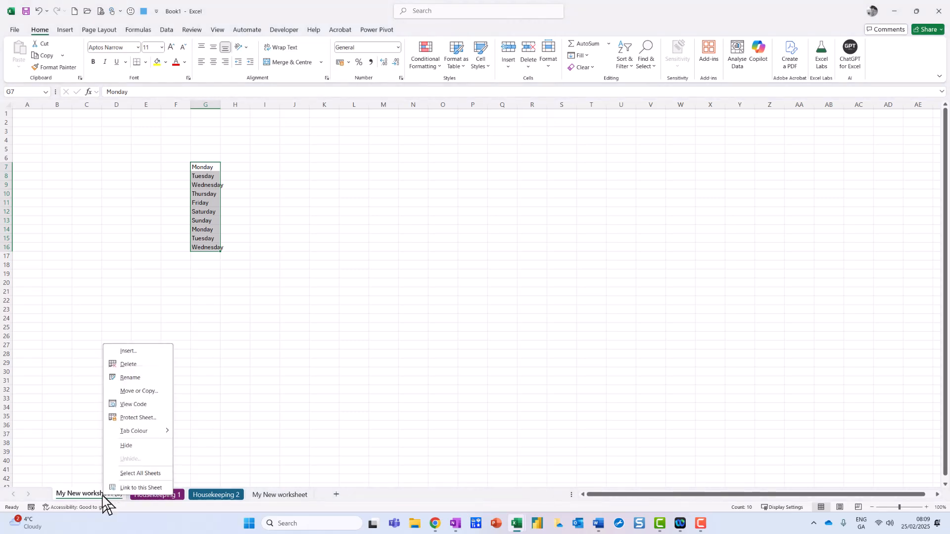
mouse_move(164, 434)
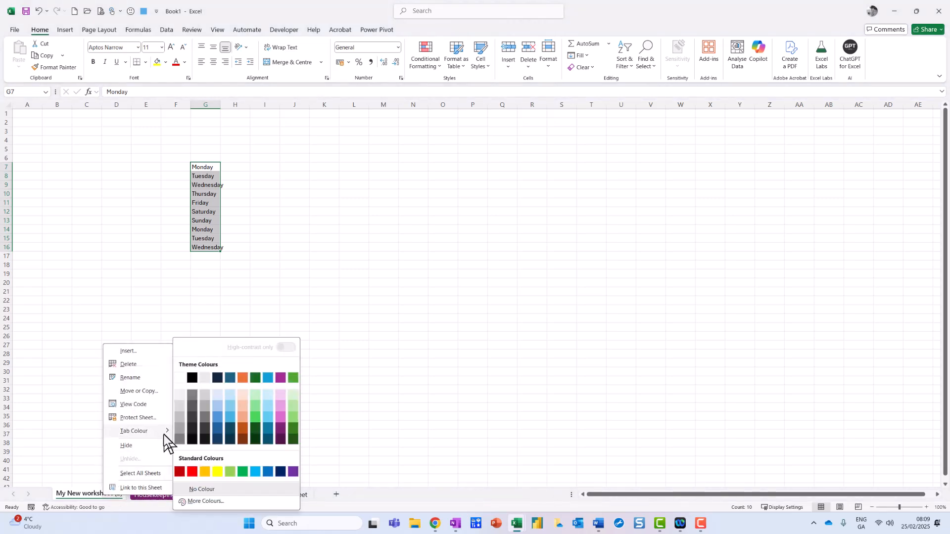
key("ctrl+2")
mouse_move(163, 432)
left_mouse_down()
mouse_move(139, 424)
mouse_move(113, 435)
mouse_move(162, 432)
left_mouse_up()
key("Escape")
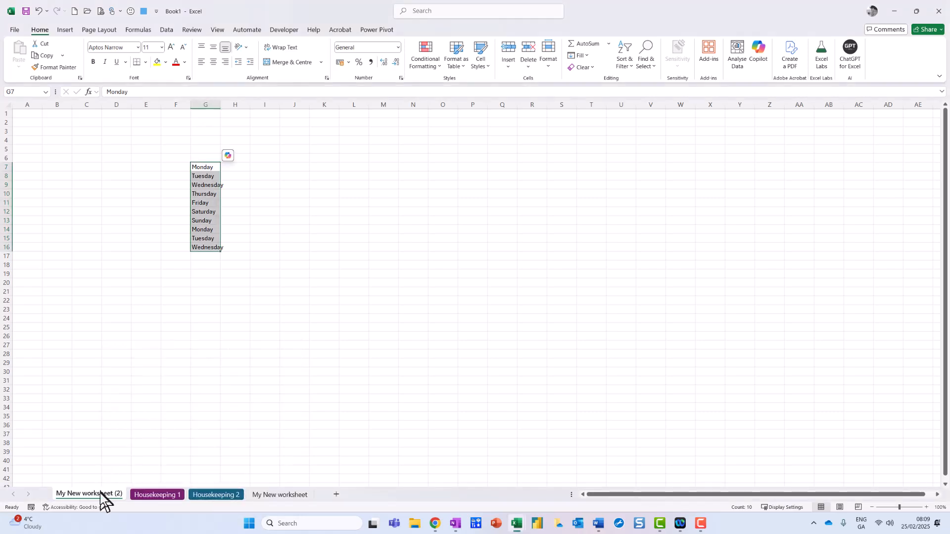
right_click(100, 495)
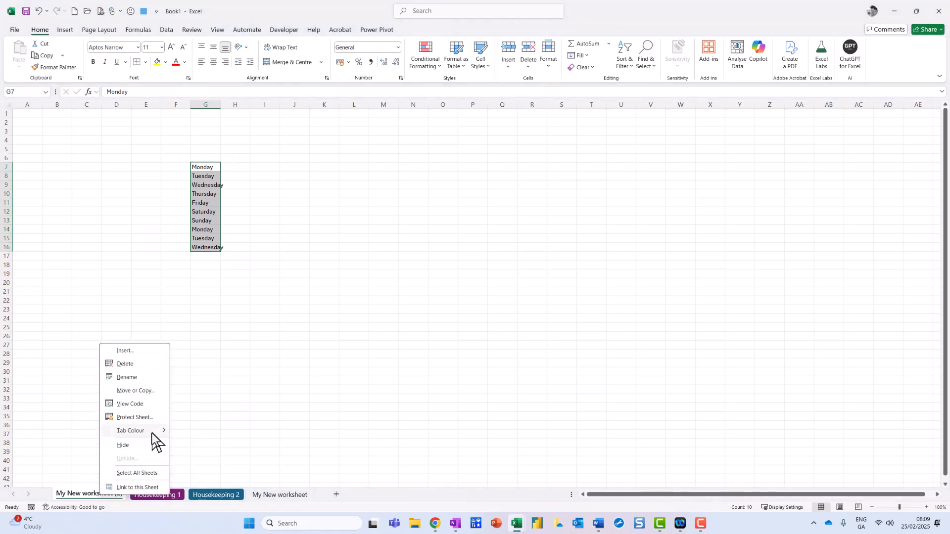
mouse_move(152, 433)
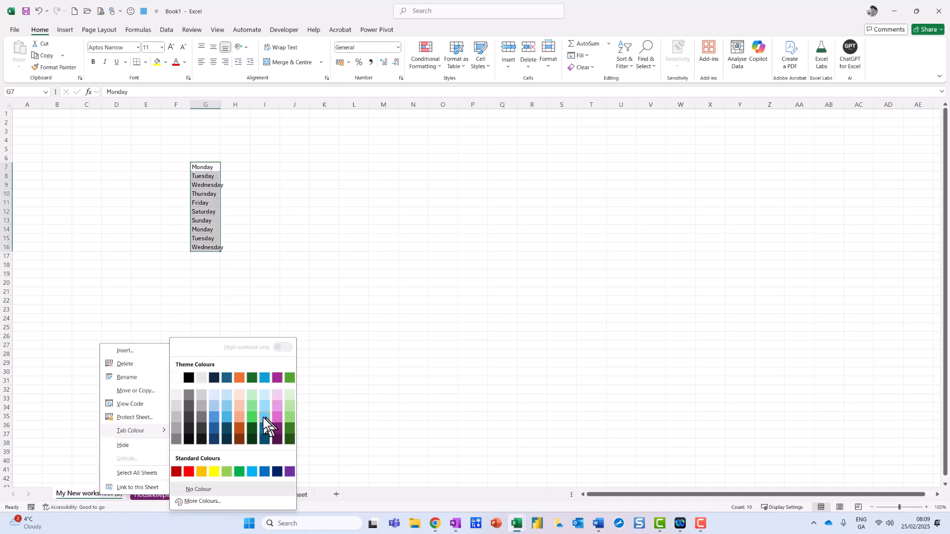
left_click(238, 430)
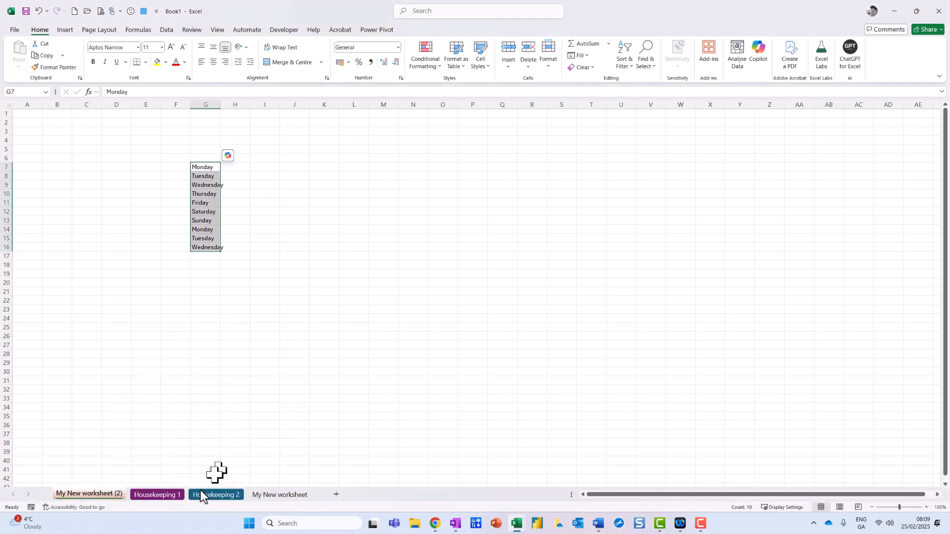
Enter the heading "Days of the week" in cell G5 of the original My New worksheet and widen column G to about 16.44
left_click(260, 494)
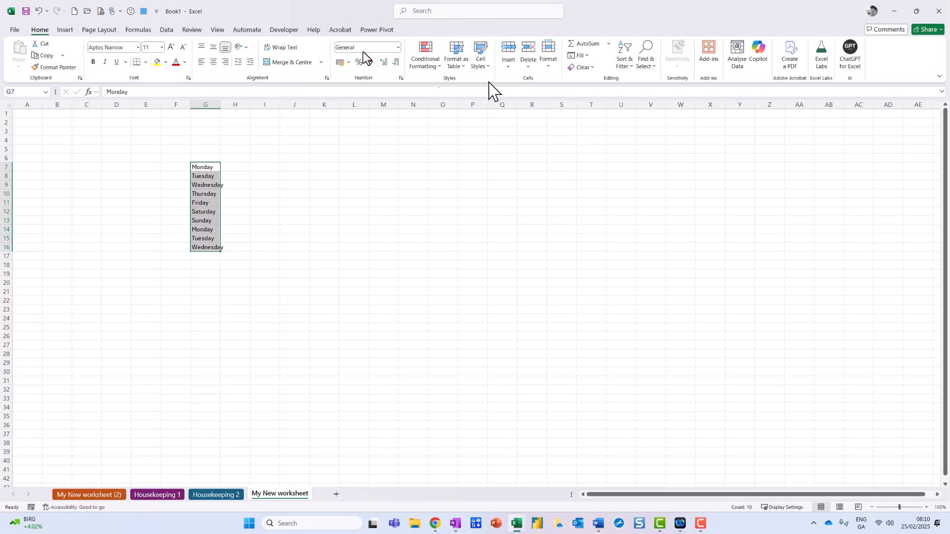
left_click(205, 150)
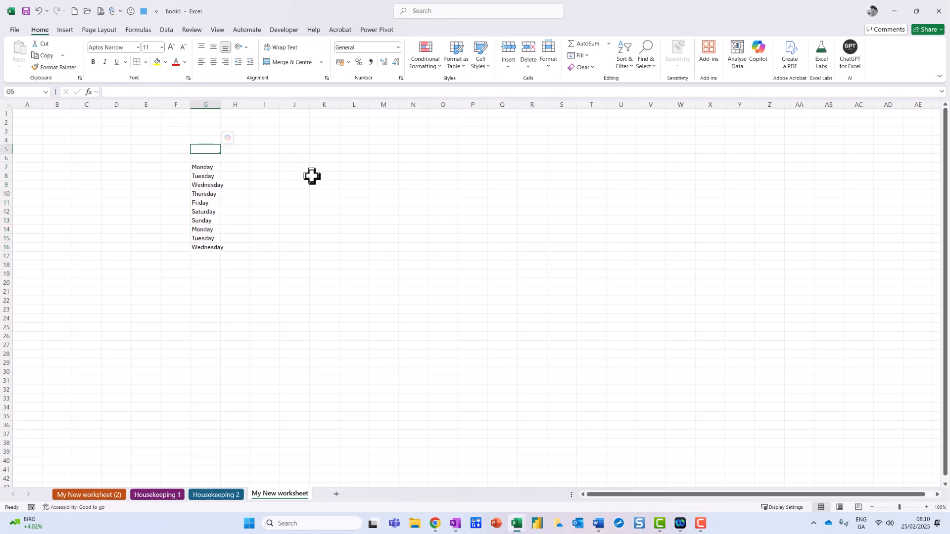
type("Days of the ")
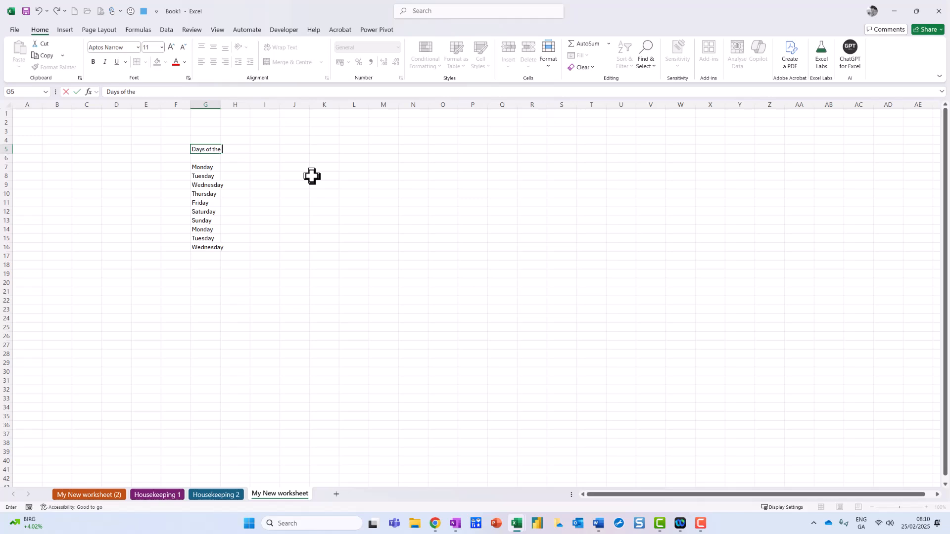
type("week")
key("Return")
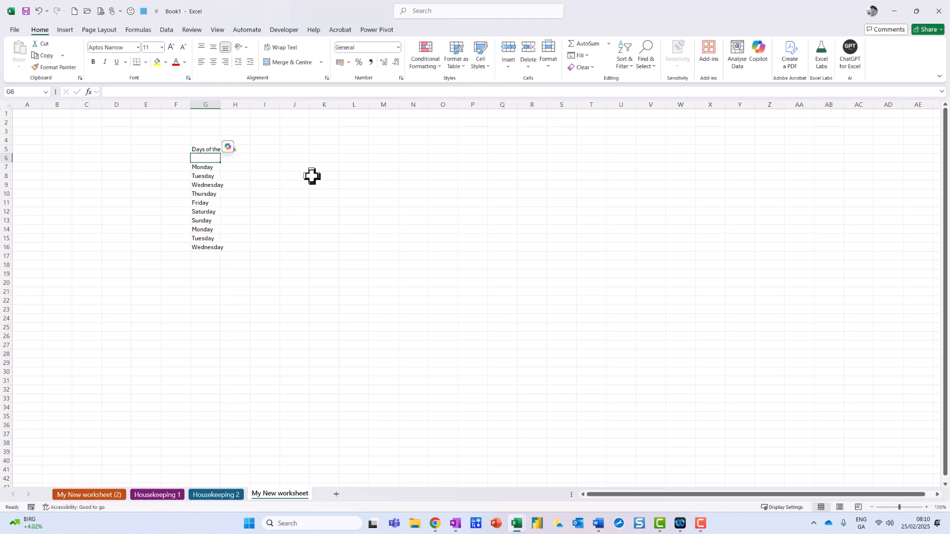
left_click_drag(220, 105, 248, 106)
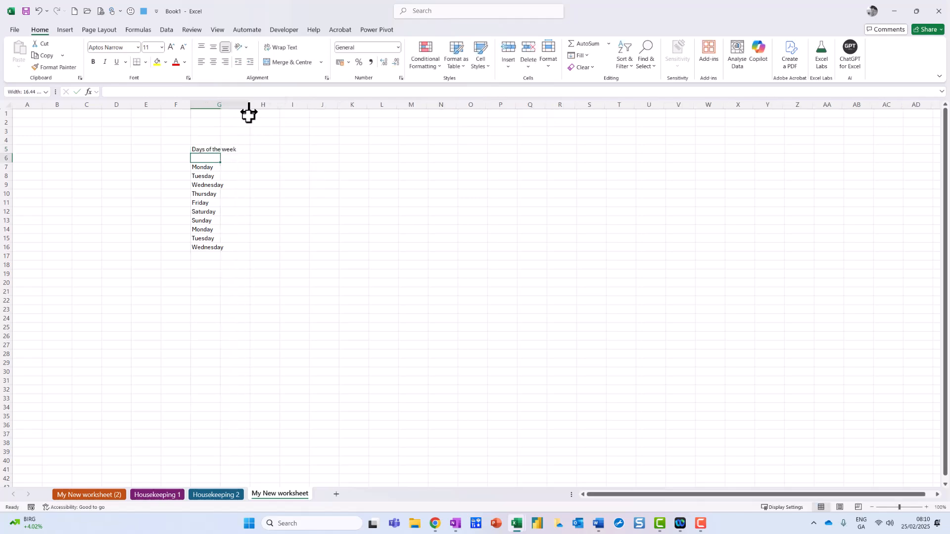
Apply the Heading 1 cell style to the heading in G5 and autofit column G to its text
left_click(210, 151)
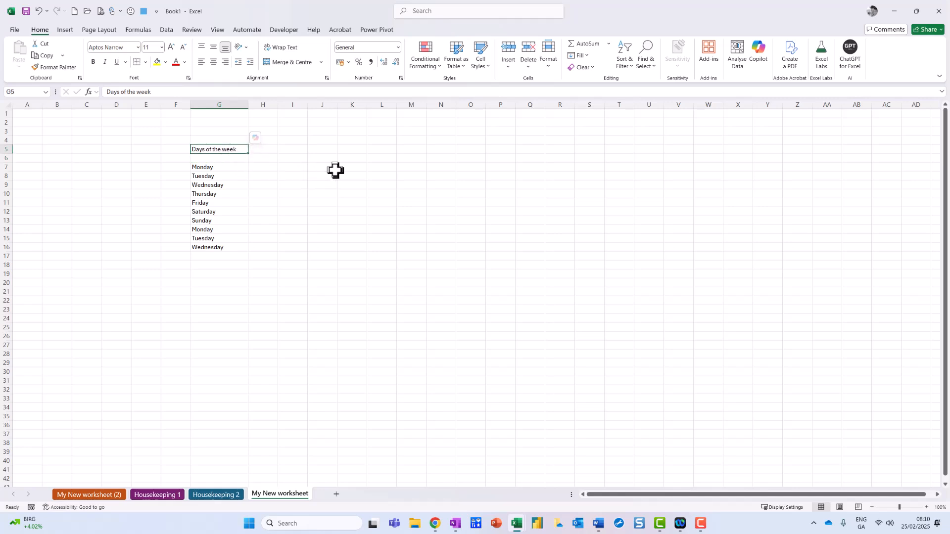
mouse_move(485, 40)
left_mouse_down()
mouse_move(475, 87)
mouse_move(490, 38)
left_mouse_up()
key("Escape")
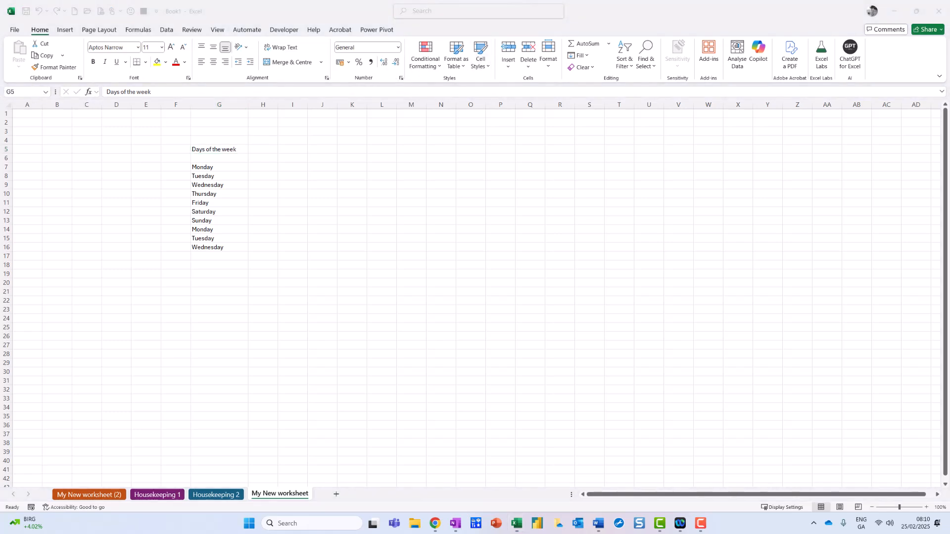
left_click(517, 524)
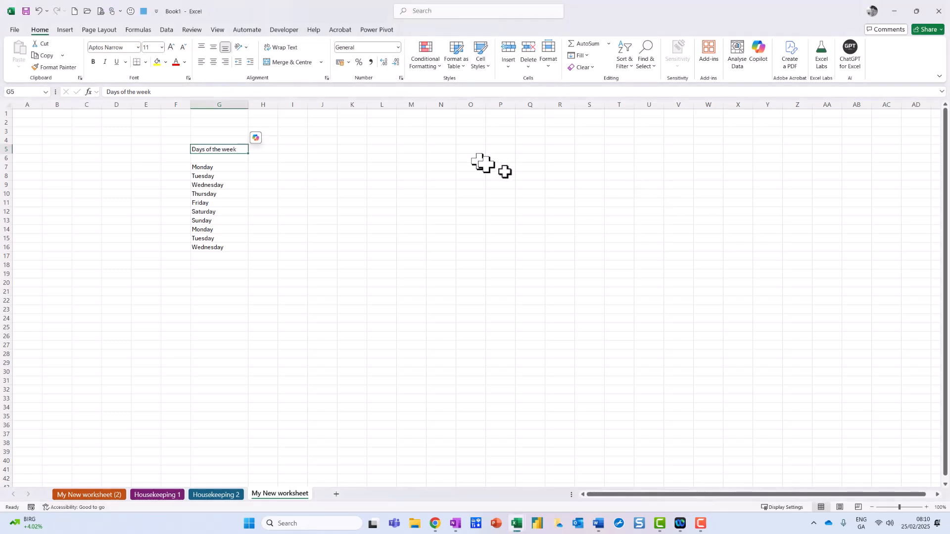
mouse_move(51, 14)
left_mouse_down()
mouse_move(59, 55)
mouse_move(43, 12)
left_mouse_up()
key("Escape")
mouse_move(465, 34)
left_mouse_down()
mouse_move(466, 79)
mouse_move(501, 48)
mouse_move(459, 35)
left_mouse_up()
key("Escape")
left_click(480, 69)
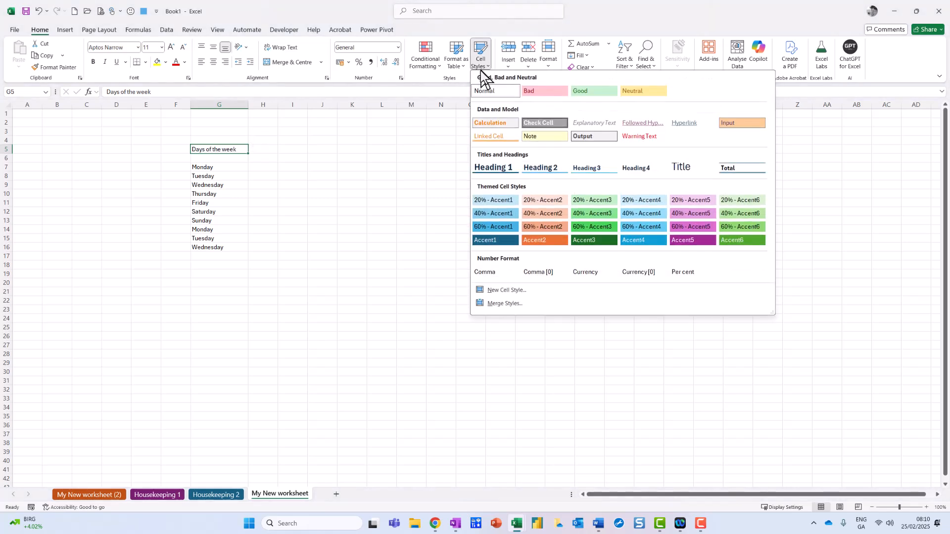
left_click(488, 169)
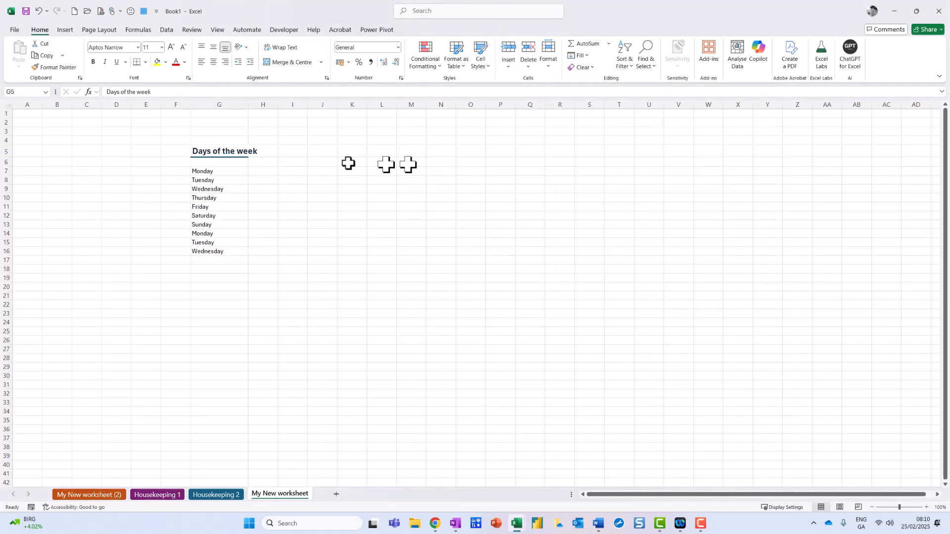
double_click(249, 105)
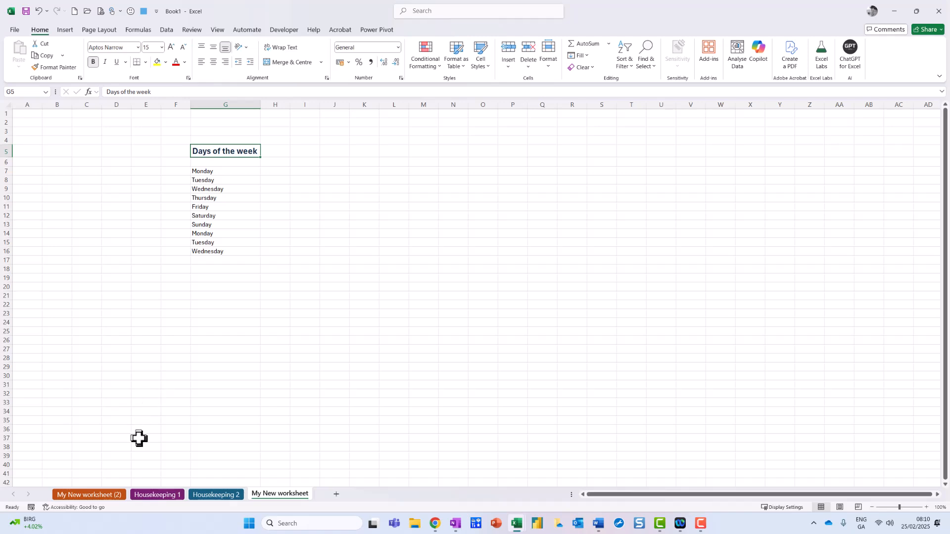
Use Move or Copy to place a copy of My New worksheet in a new workbook
right_click(274, 495)
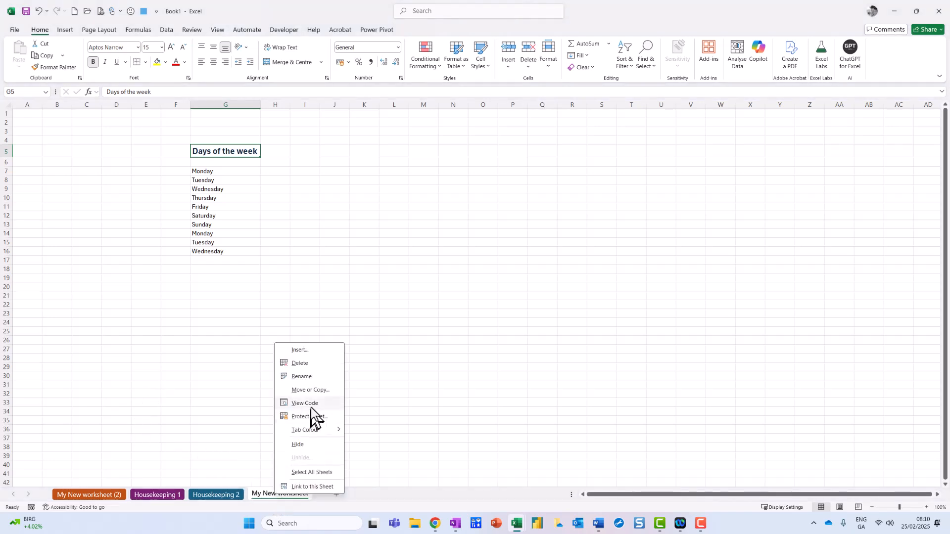
left_click(320, 391)
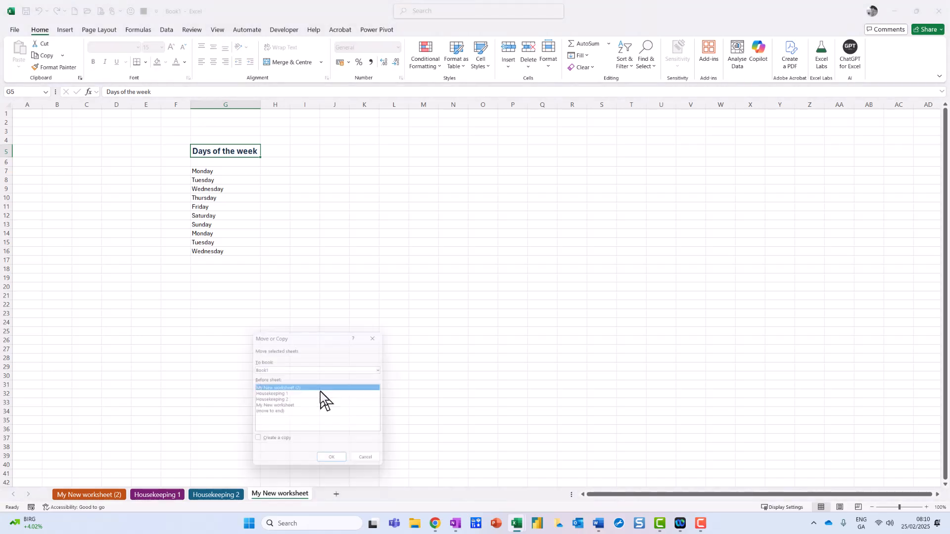
left_click_drag(320, 337, 349, 286)
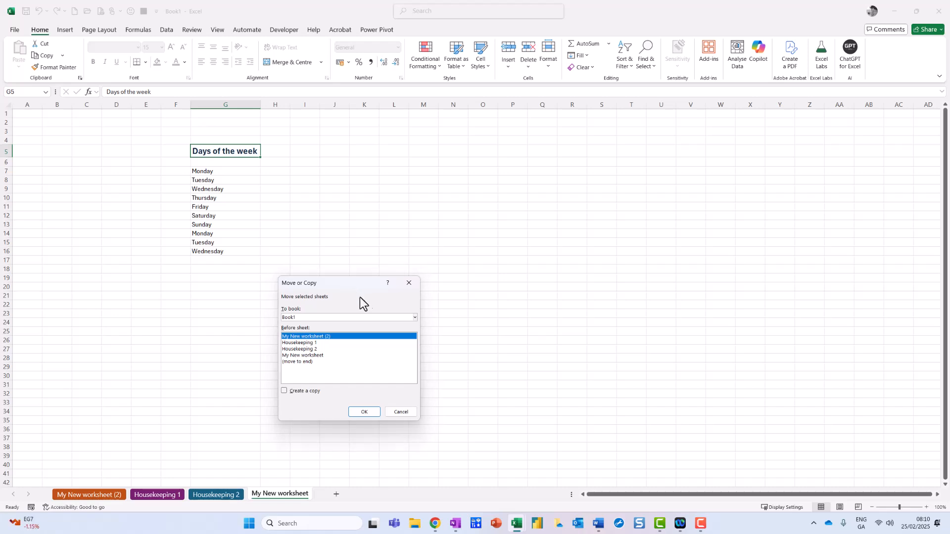
mouse_move(278, 307)
left_mouse_down()
mouse_move(280, 318)
mouse_move(332, 326)
mouse_move(428, 328)
left_mouse_up()
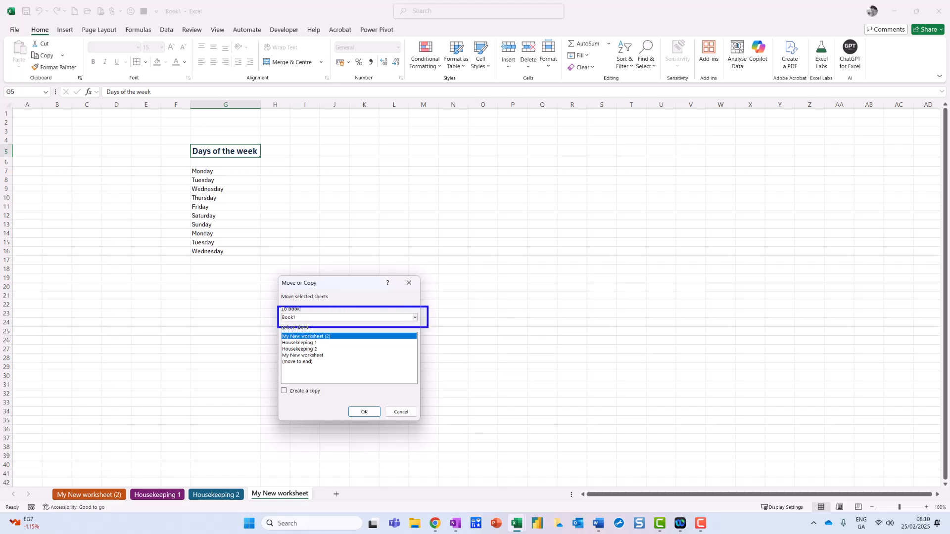
left_click(415, 317)
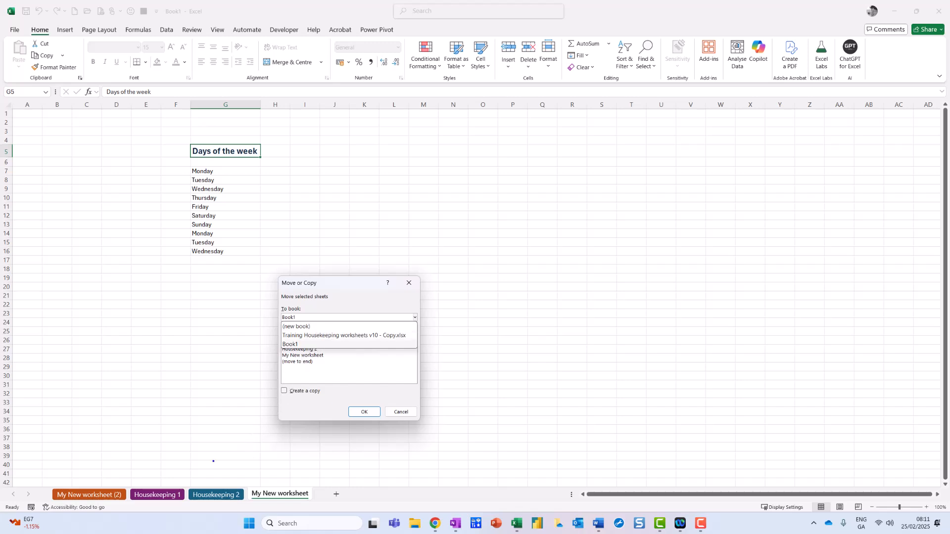
mouse_move(49, 506)
left_mouse_down()
mouse_move(212, 494)
mouse_move(333, 158)
left_mouse_up()
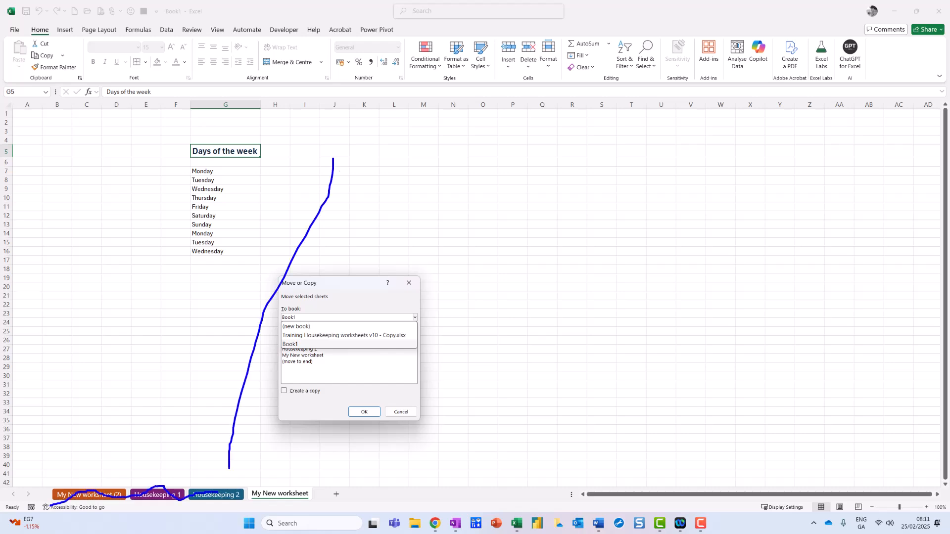
key("Escape")
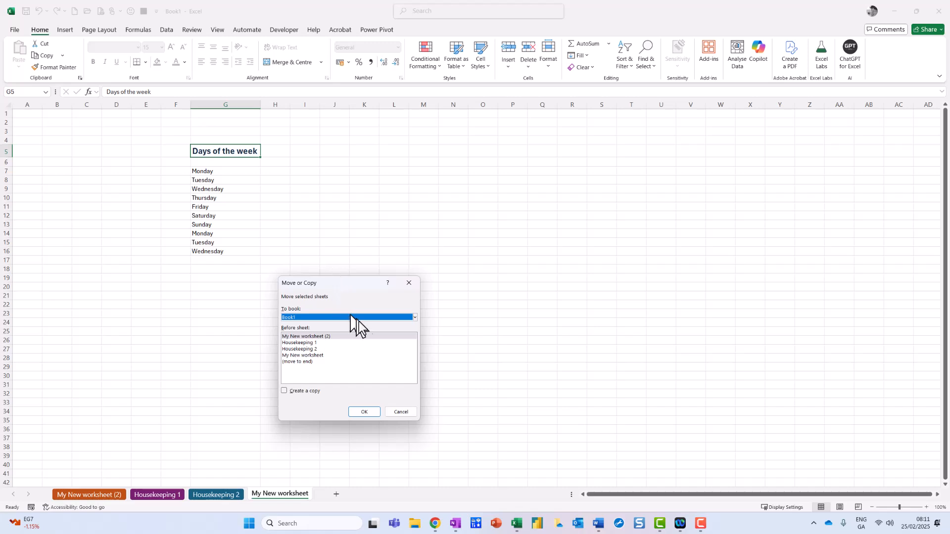
left_click(415, 317)
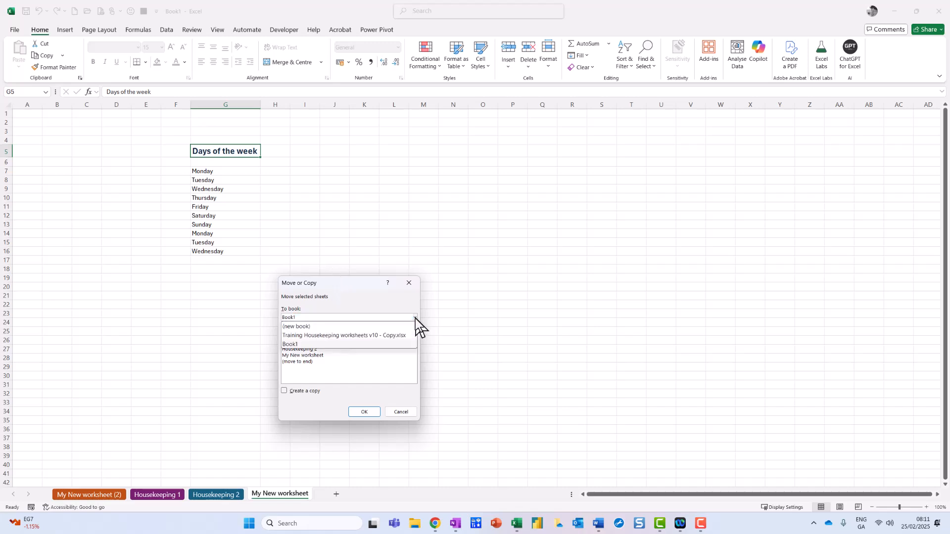
left_click(349, 327)
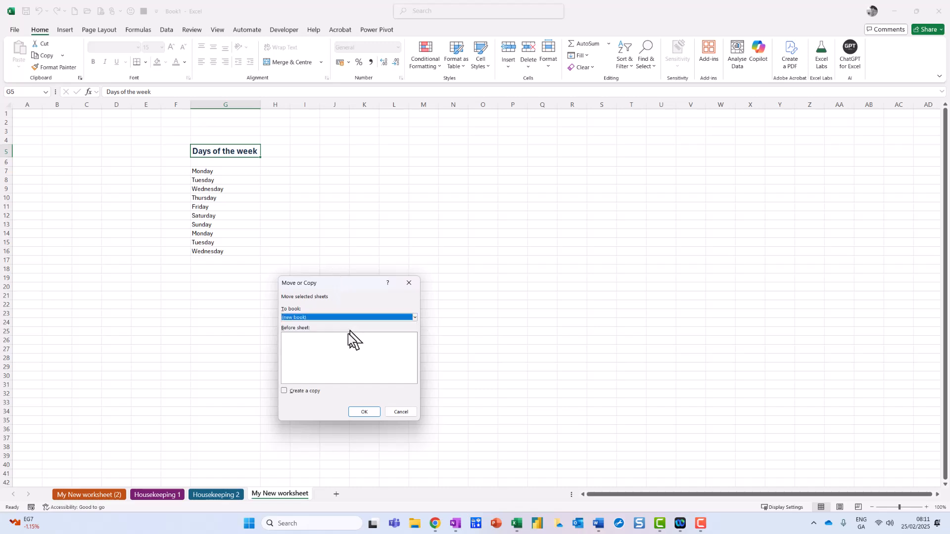
left_click(284, 391)
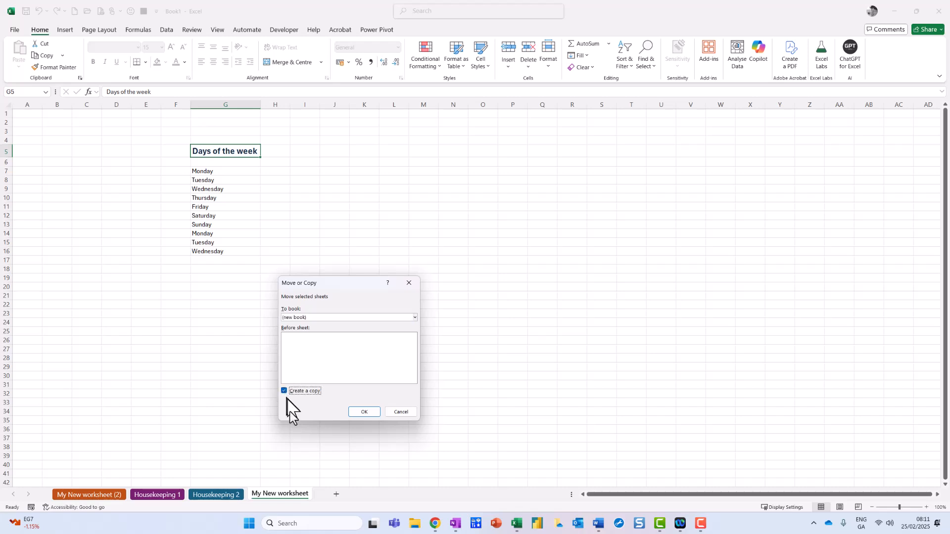
left_click(372, 414)
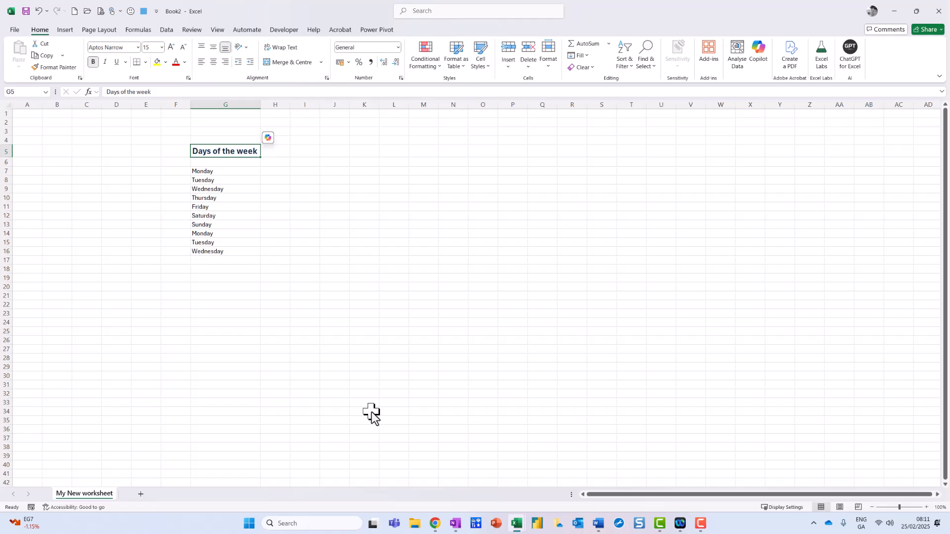
left_click_drag(271, 312, 210, 81)
mouse_move(213, 16)
left_mouse_down()
mouse_move(145, 9)
mouse_move(196, 19)
left_mouse_up()
mouse_move(98, 450)
left_mouse_down()
mouse_move(75, 522)
mouse_move(101, 437)
left_mouse_up()
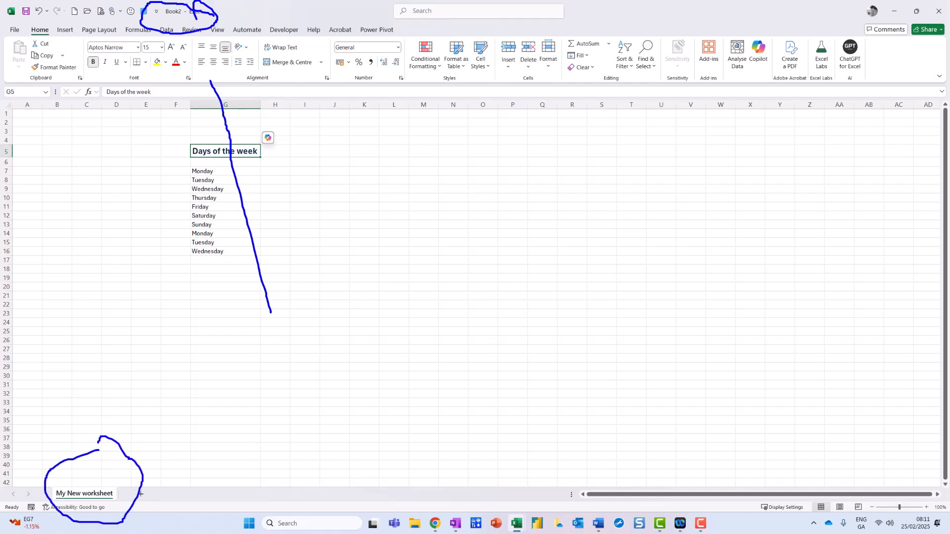
key("Escape")
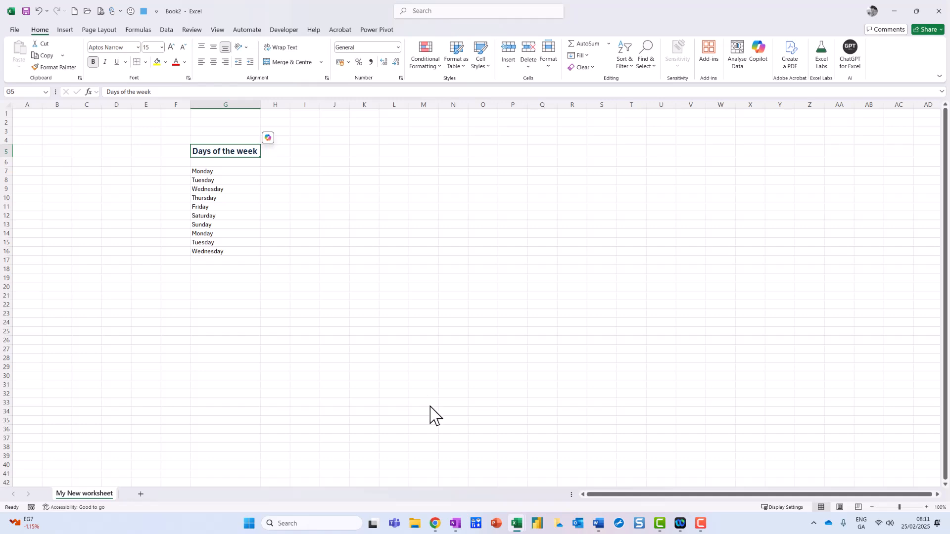
left_click_drag(398, 378, 503, 467)
mouse_move(530, 504)
left_mouse_down()
mouse_move(518, 504)
mouse_move(506, 533)
mouse_move(528, 518)
mouse_move(526, 509)
left_mouse_up()
key("Escape")
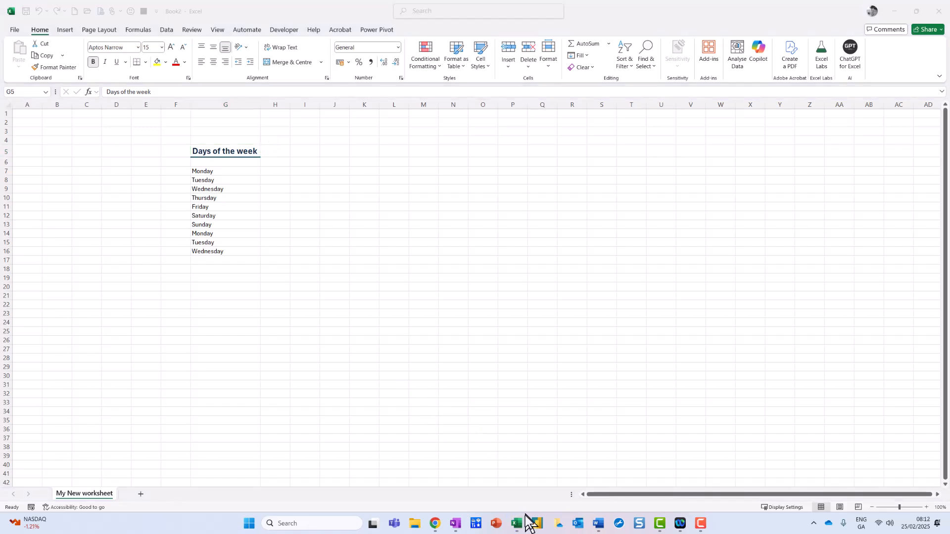
Switch back to the Book1 workbook and hide the My New worksheet sheet
mouse_move(518, 525)
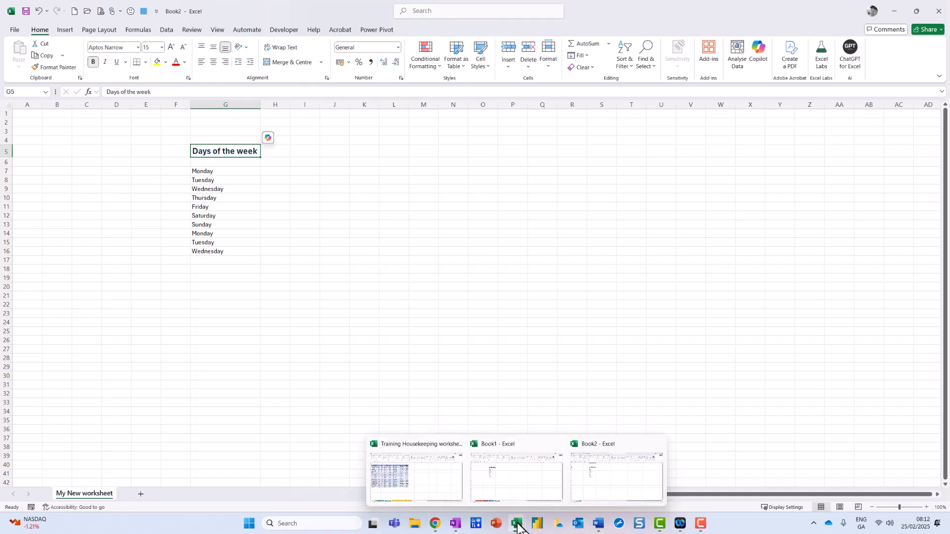
left_click(527, 481)
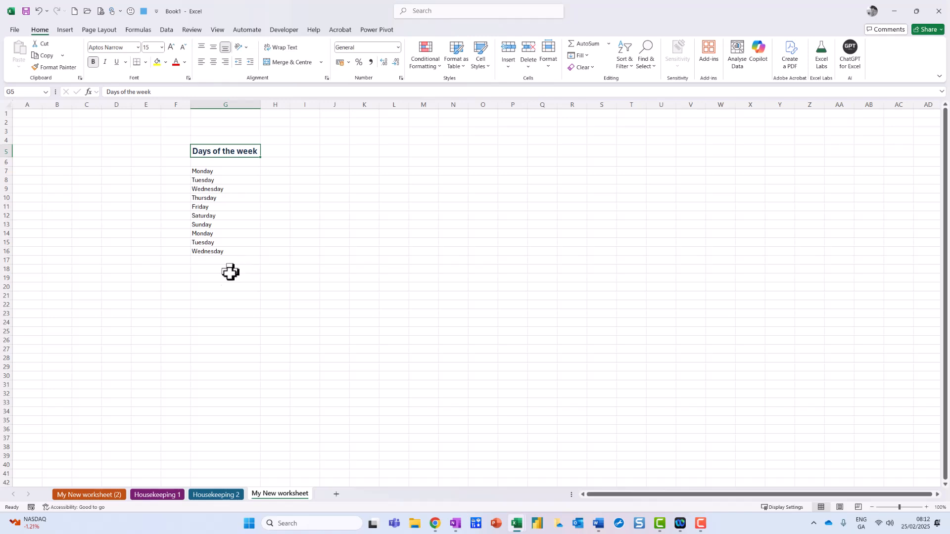
right_click(266, 495)
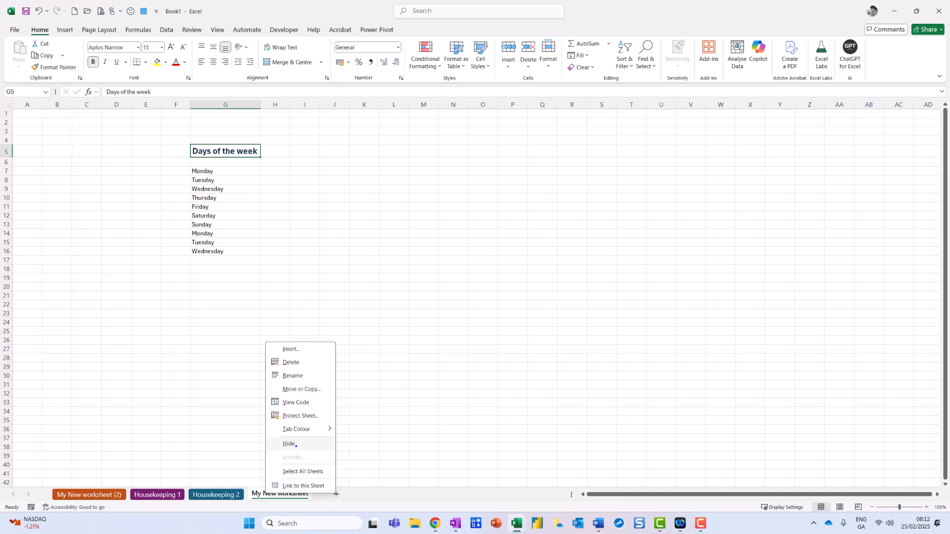
mouse_move(267, 438)
left_mouse_down()
mouse_move(276, 458)
mouse_move(337, 463)
left_mouse_up()
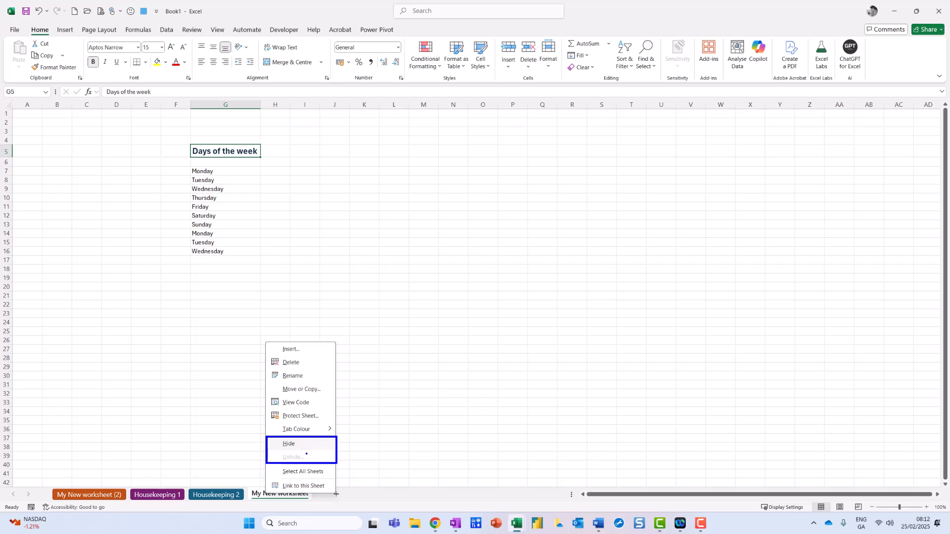
key("Escape")
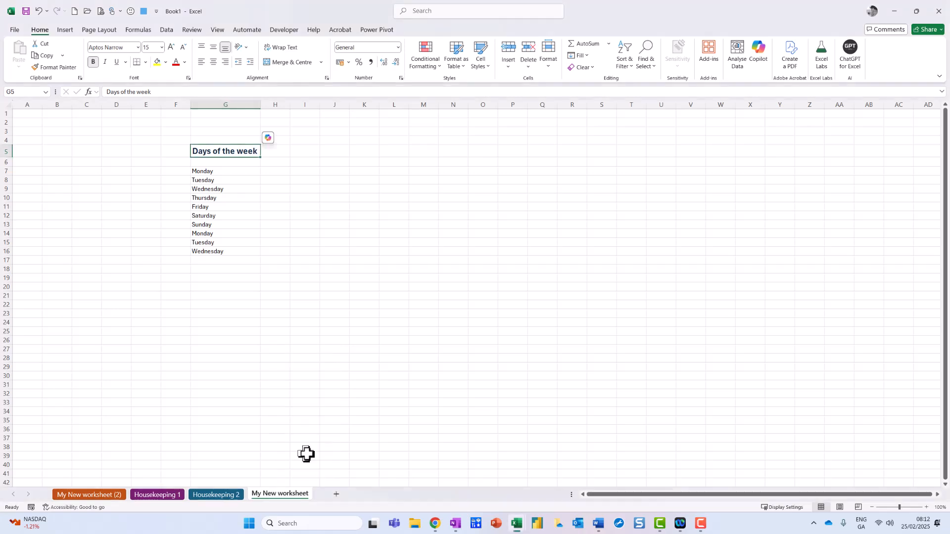
right_click(280, 495)
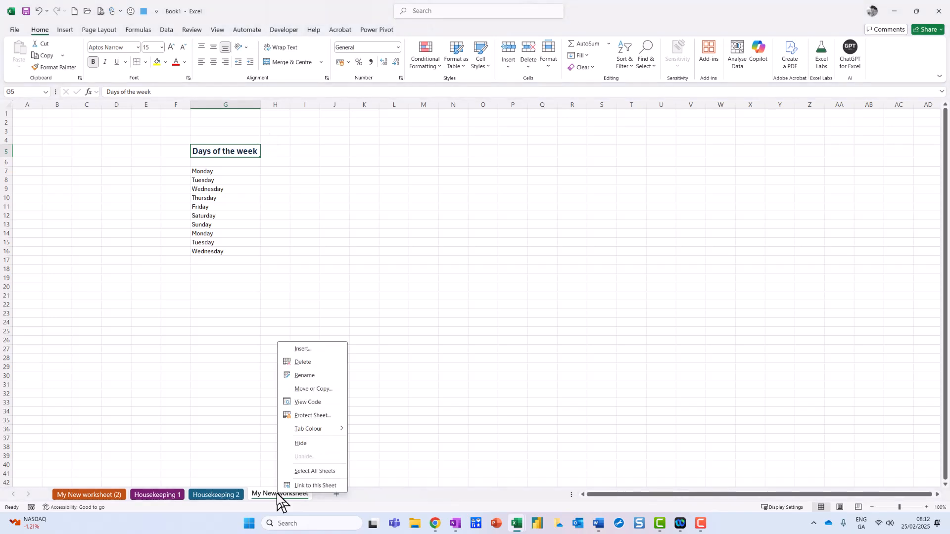
left_click(301, 444)
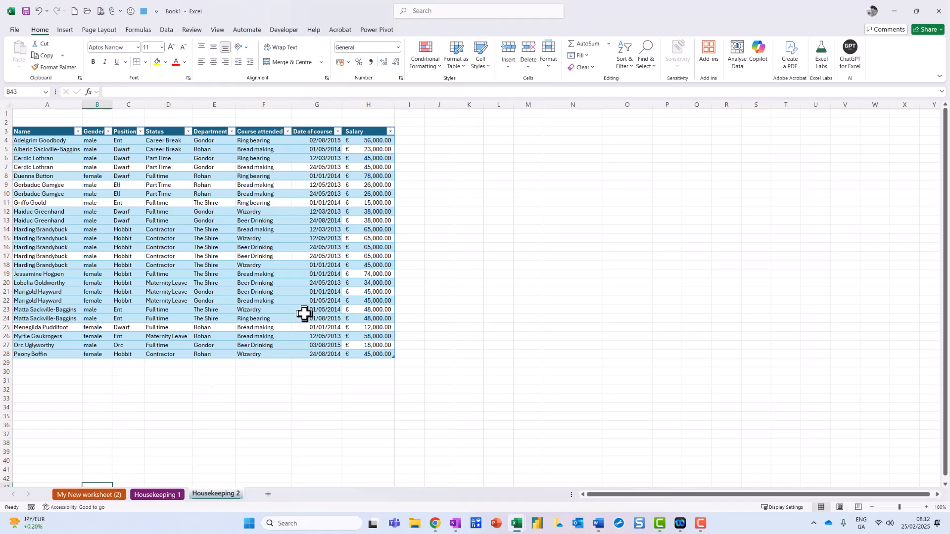
Unhide the My New worksheet sheet in Book1
right_click(220, 495)
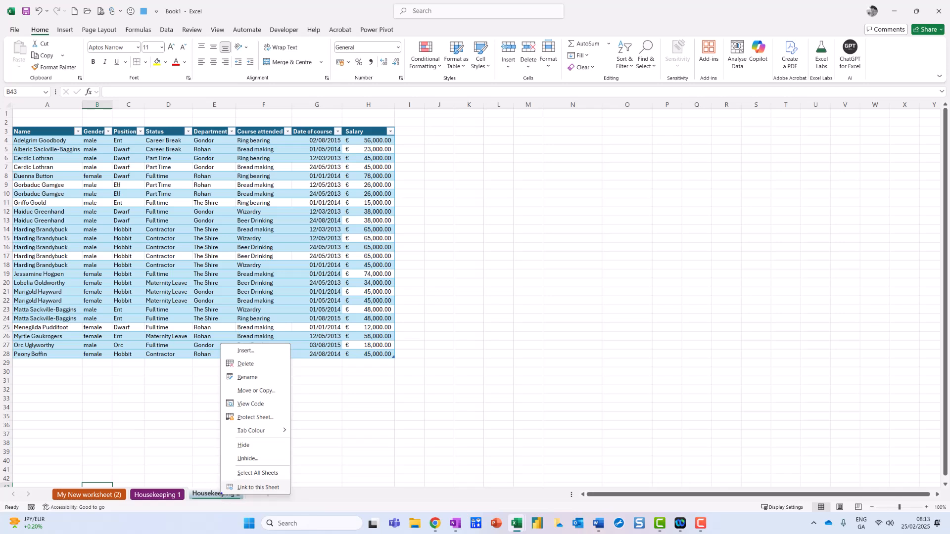
mouse_move(230, 452)
left_mouse_down()
mouse_move(244, 468)
mouse_move(282, 466)
left_mouse_up()
key("Escape")
right_click(224, 494)
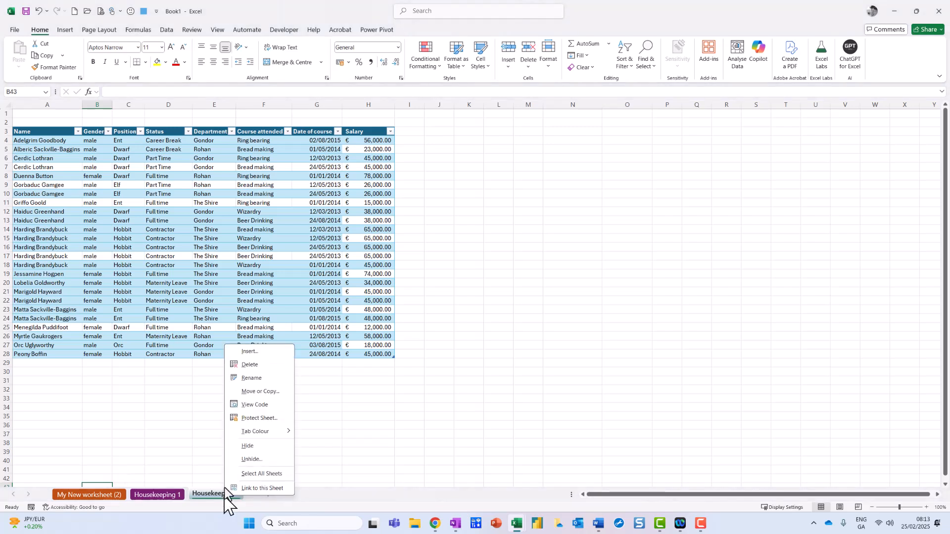
left_click(251, 458)
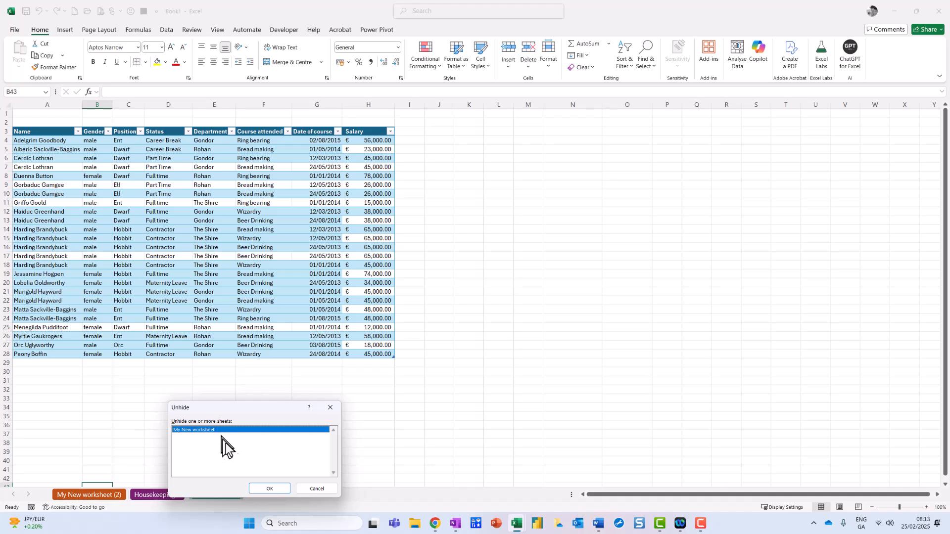
left_click(269, 489)
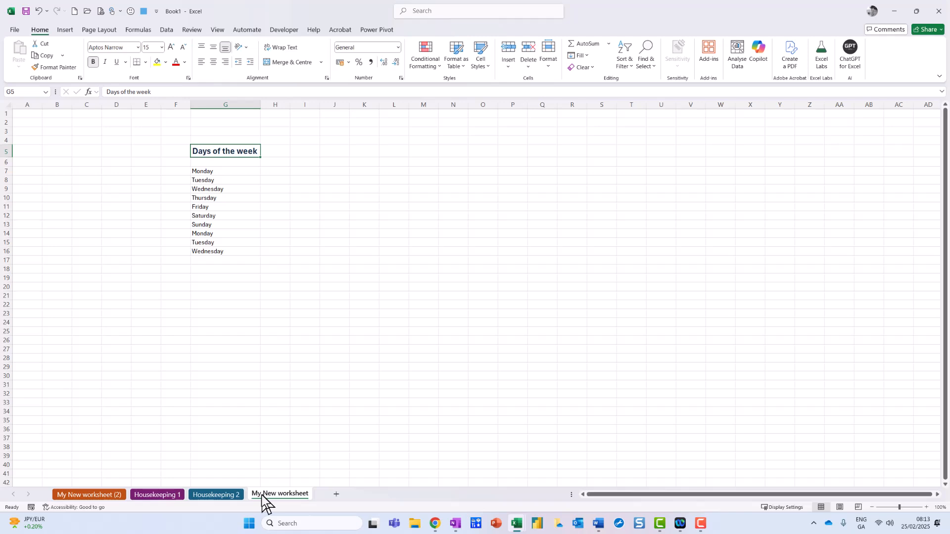
Permanently delete the original My New worksheet sheet from Book1, keeping its orange-tabbed duplicate
right_click(262, 494)
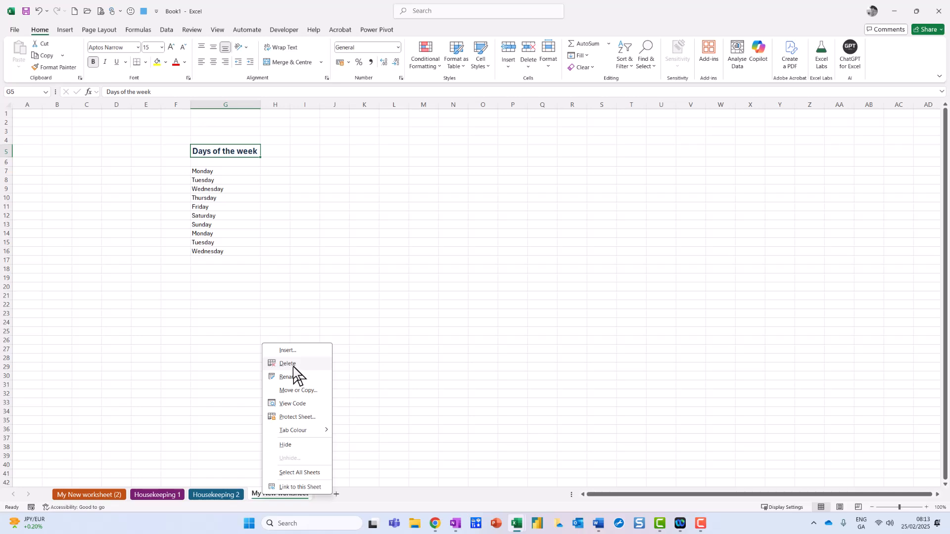
key("ctrl+2")
mouse_move(315, 367)
left_mouse_down()
mouse_move(262, 364)
mouse_move(302, 360)
left_mouse_up()
key("Escape")
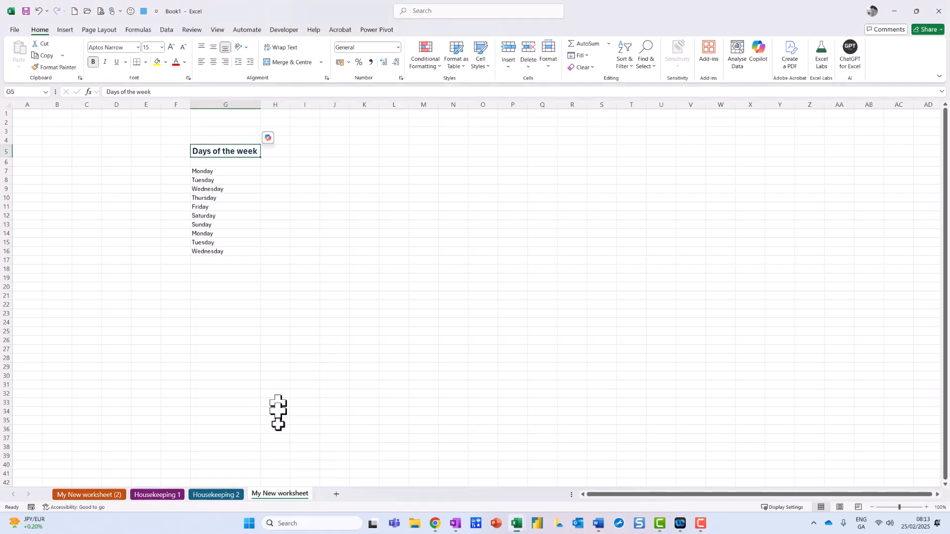
right_click(280, 495)
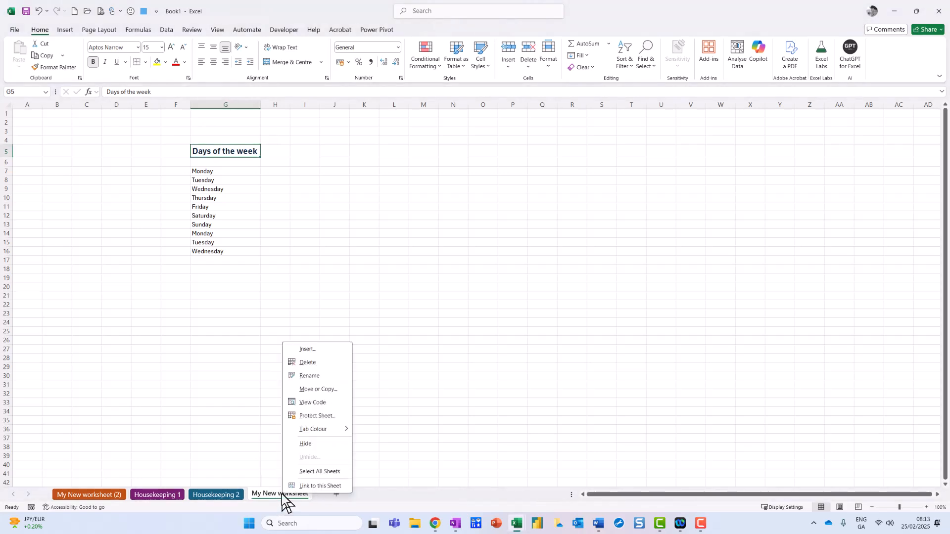
left_click(303, 364)
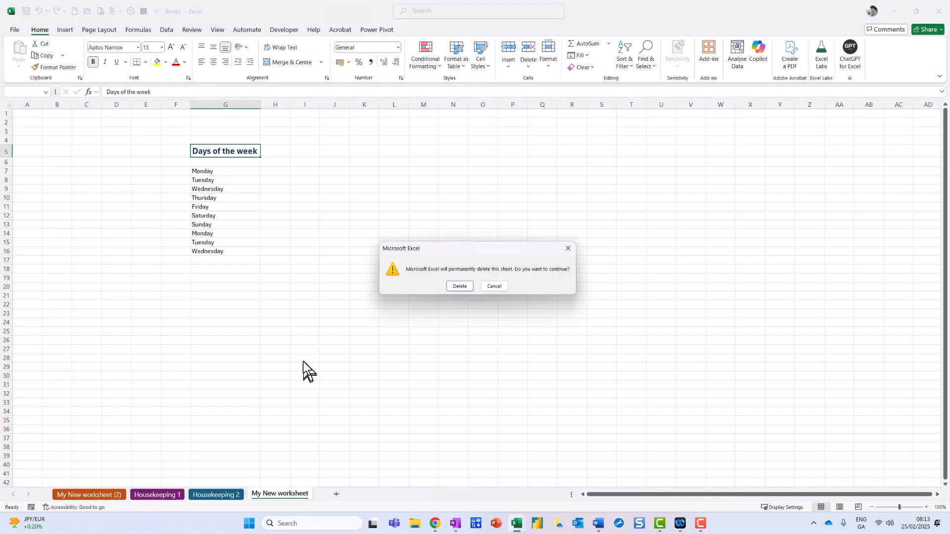
left_click_drag(457, 249, 393, 290)
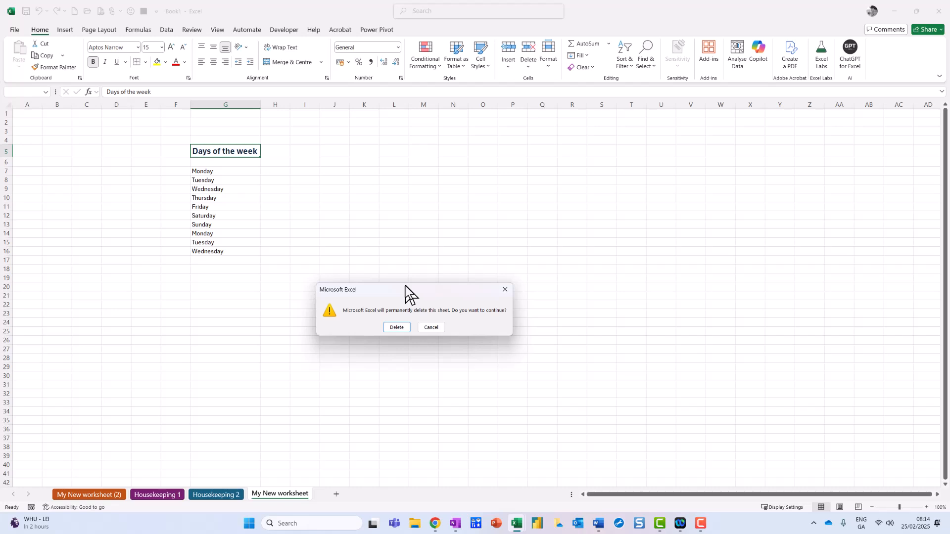
left_click(398, 328)
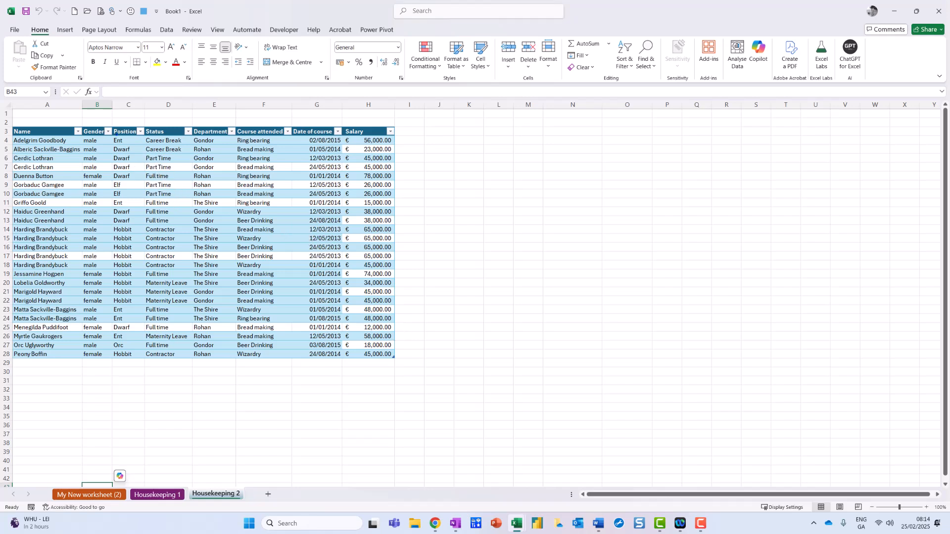
mouse_move(48, 6)
left_mouse_down()
mouse_move(25, 6)
mouse_move(51, 12)
left_mouse_up()
mouse_move(147, 241)
left_mouse_down()
mouse_move(54, 55)
mouse_move(46, 10)
mouse_move(76, 42)
left_mouse_up()
left_click(201, 256)
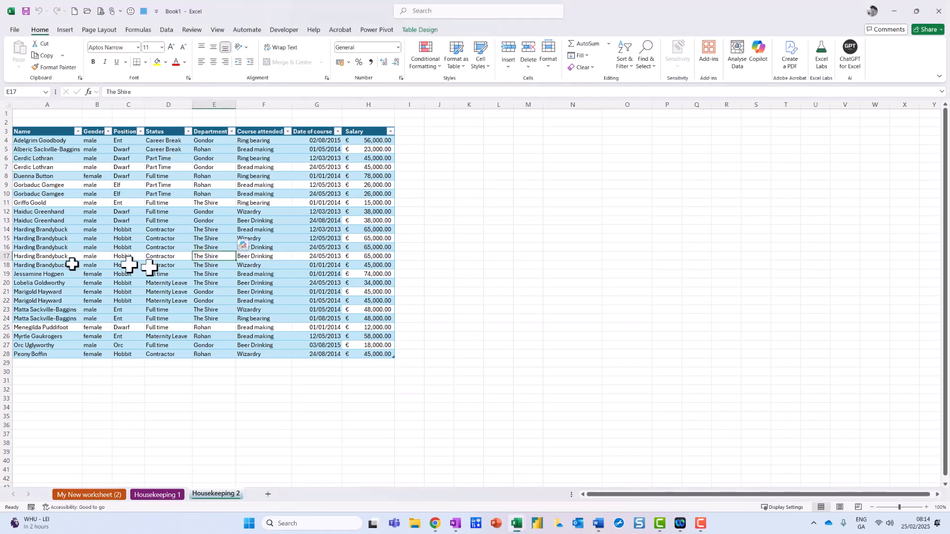